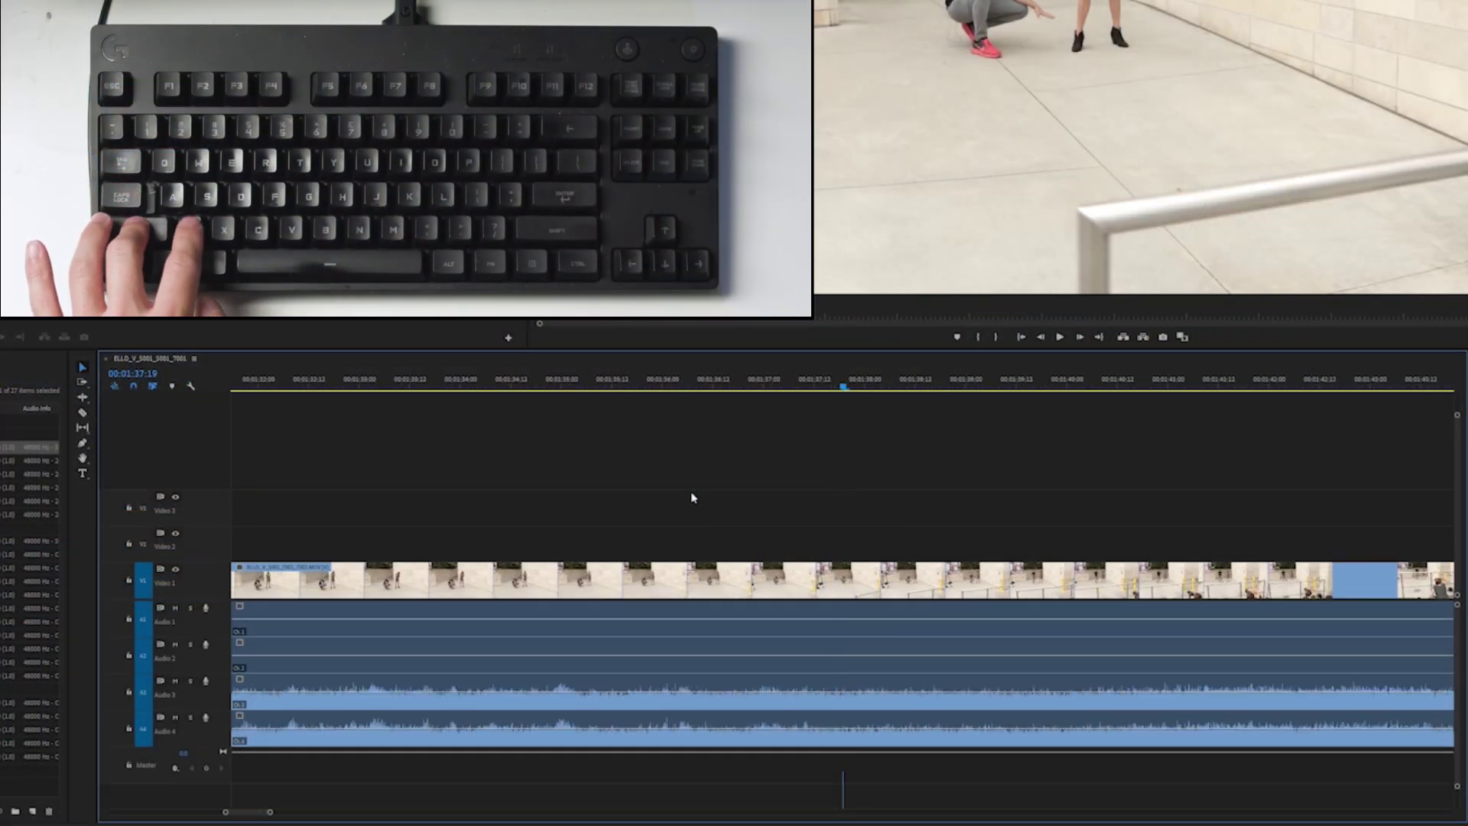
Toggle the timeline between the full sequence and a close zoom around 00:01:37:19
{"action": "key", "text": "backslash"}
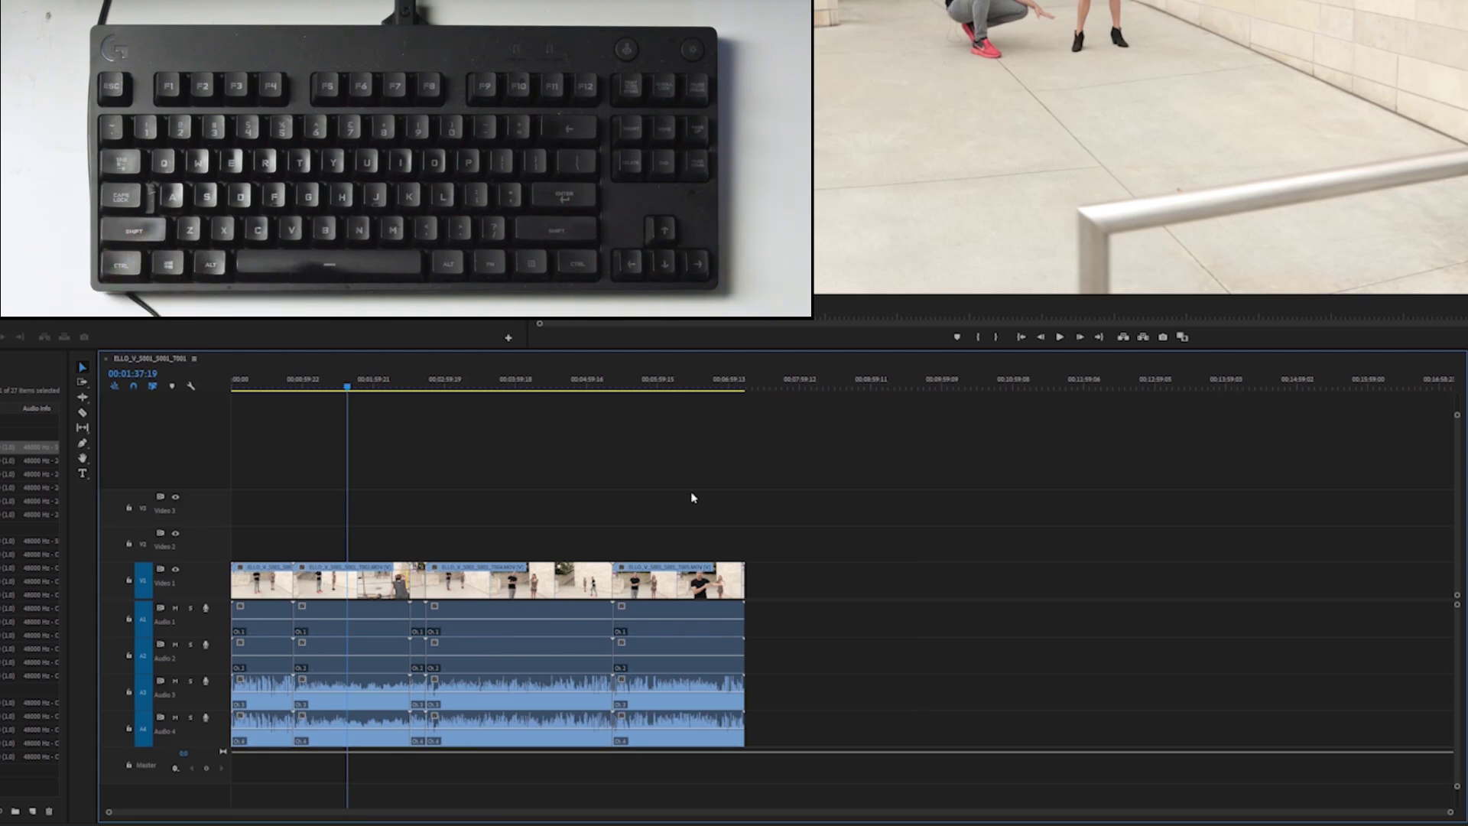
{"action": "key", "text": "equal"}
{"action": "key", "text": "equal"}
{"action": "key", "text": "equal"}
{"action": "key", "text": "equal"}
{"action": "key", "text": "equal"}
{"action": "key", "text": "equal"}
{"action": "key", "text": "equal"}
{"action": "key", "text": "equal"}
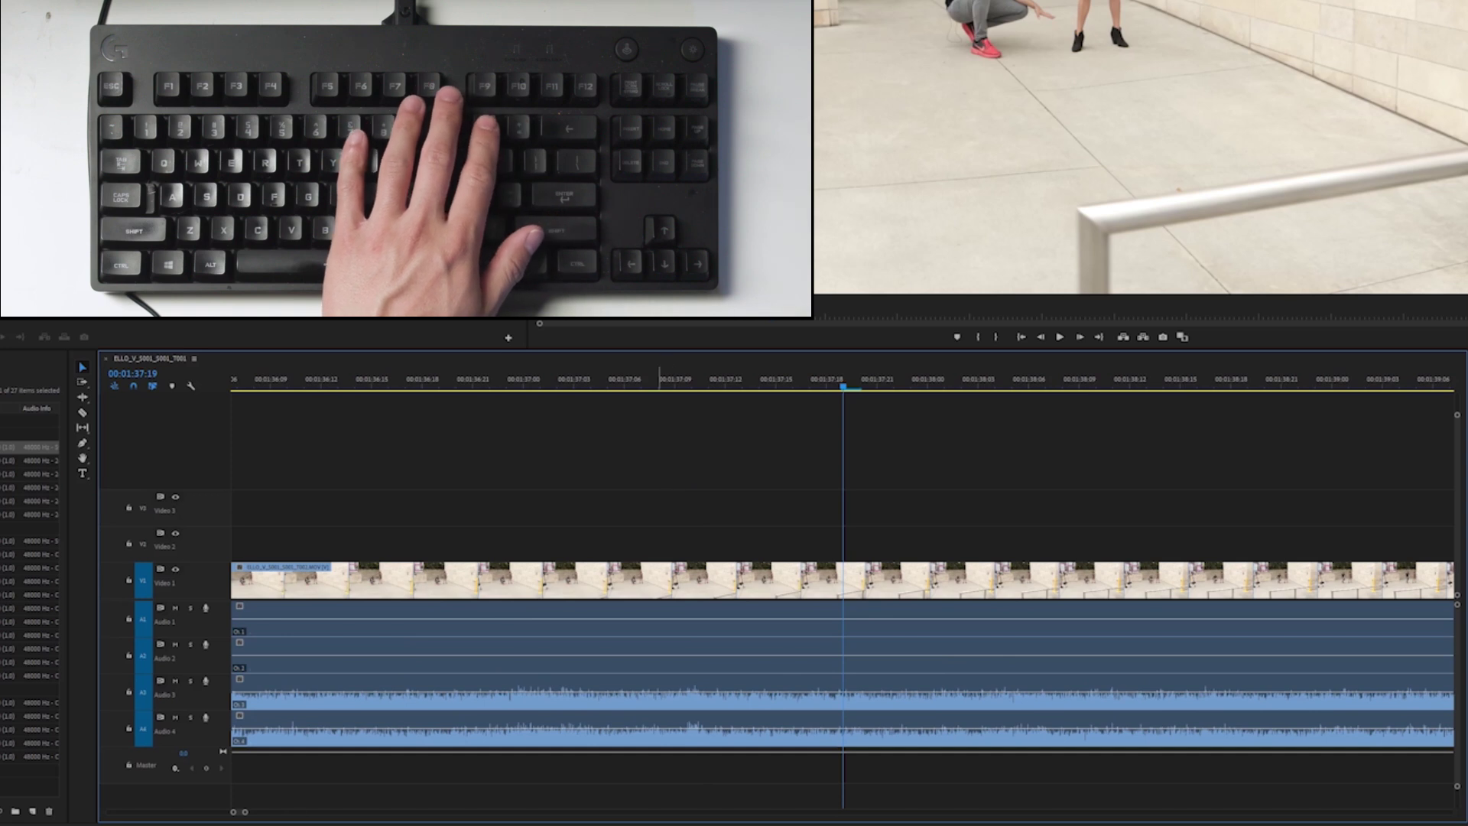
{"action": "key", "text": "minus"}
{"action": "key", "text": "minus"}
{"action": "key", "text": "minus"}
{"action": "key", "text": "minus"}
{"action": "key", "text": "minus"}
{"action": "key", "text": "minus"}
{"action": "key", "text": "minus"}
{"action": "key", "text": "minus"}
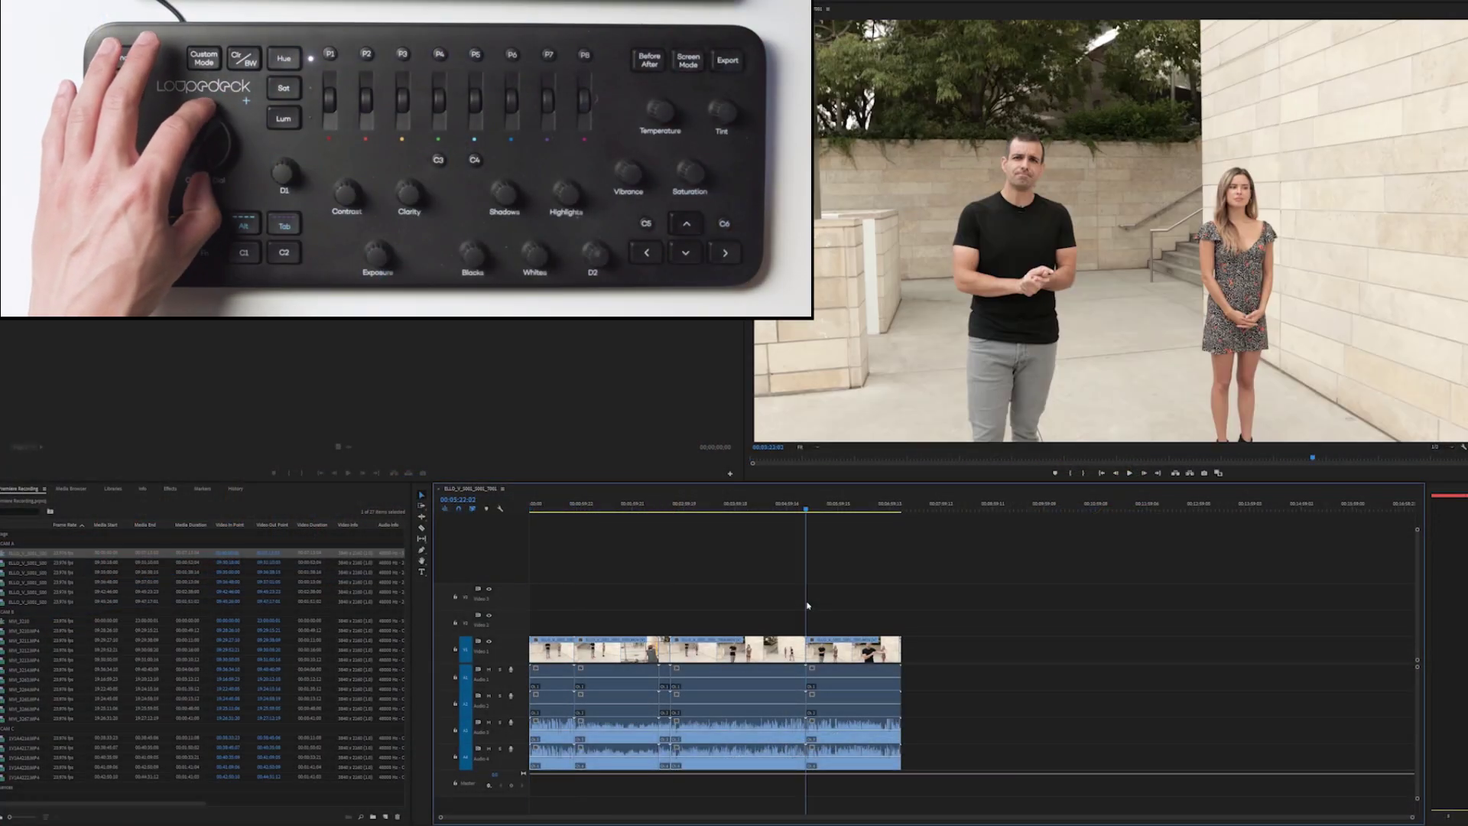
{"action": "key", "text": "Left"}
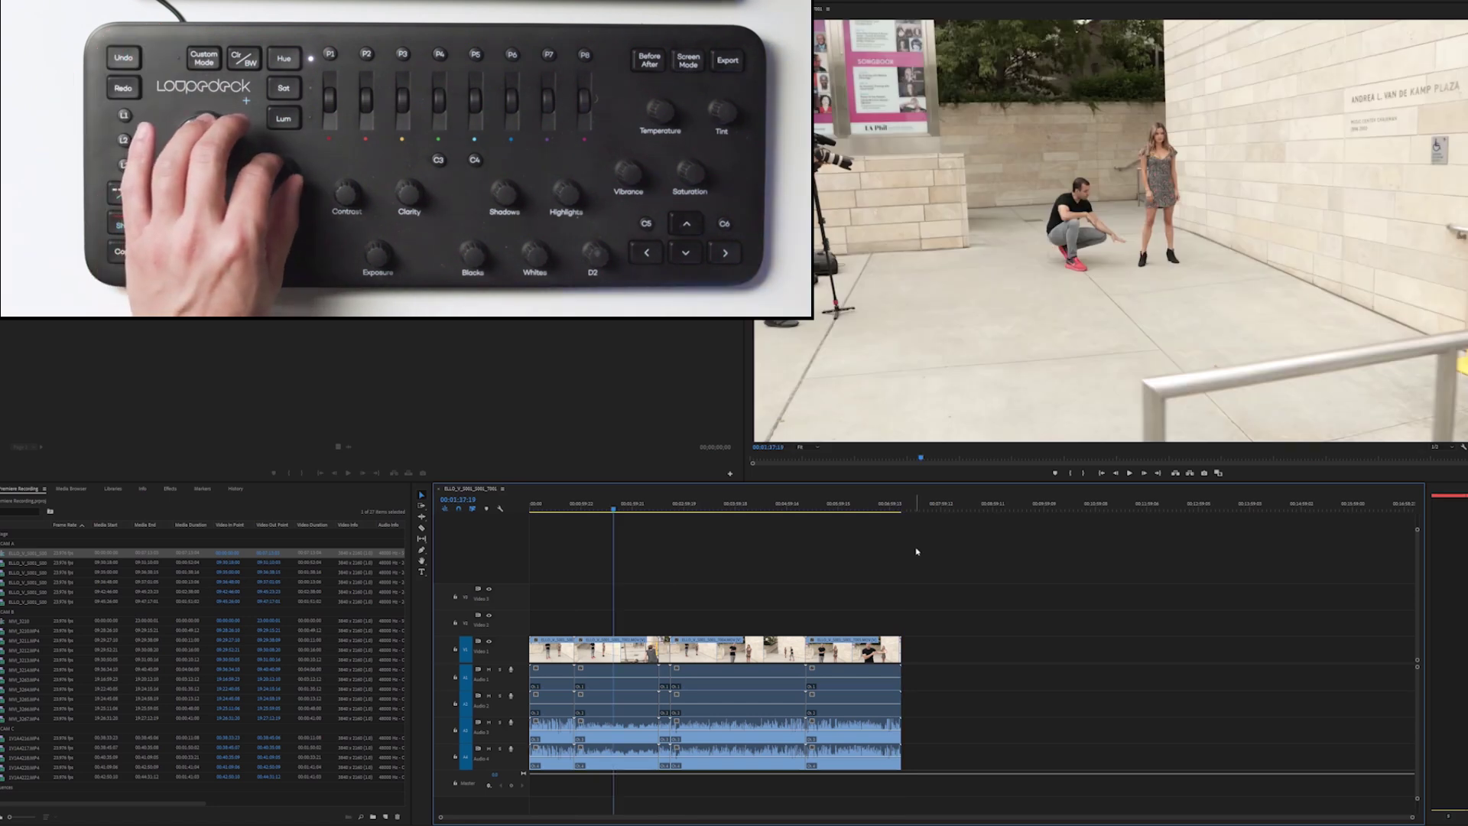
{"action": "key", "text": "equal"}
{"action": "key", "text": "equal"}
{"action": "key", "text": "equal"}
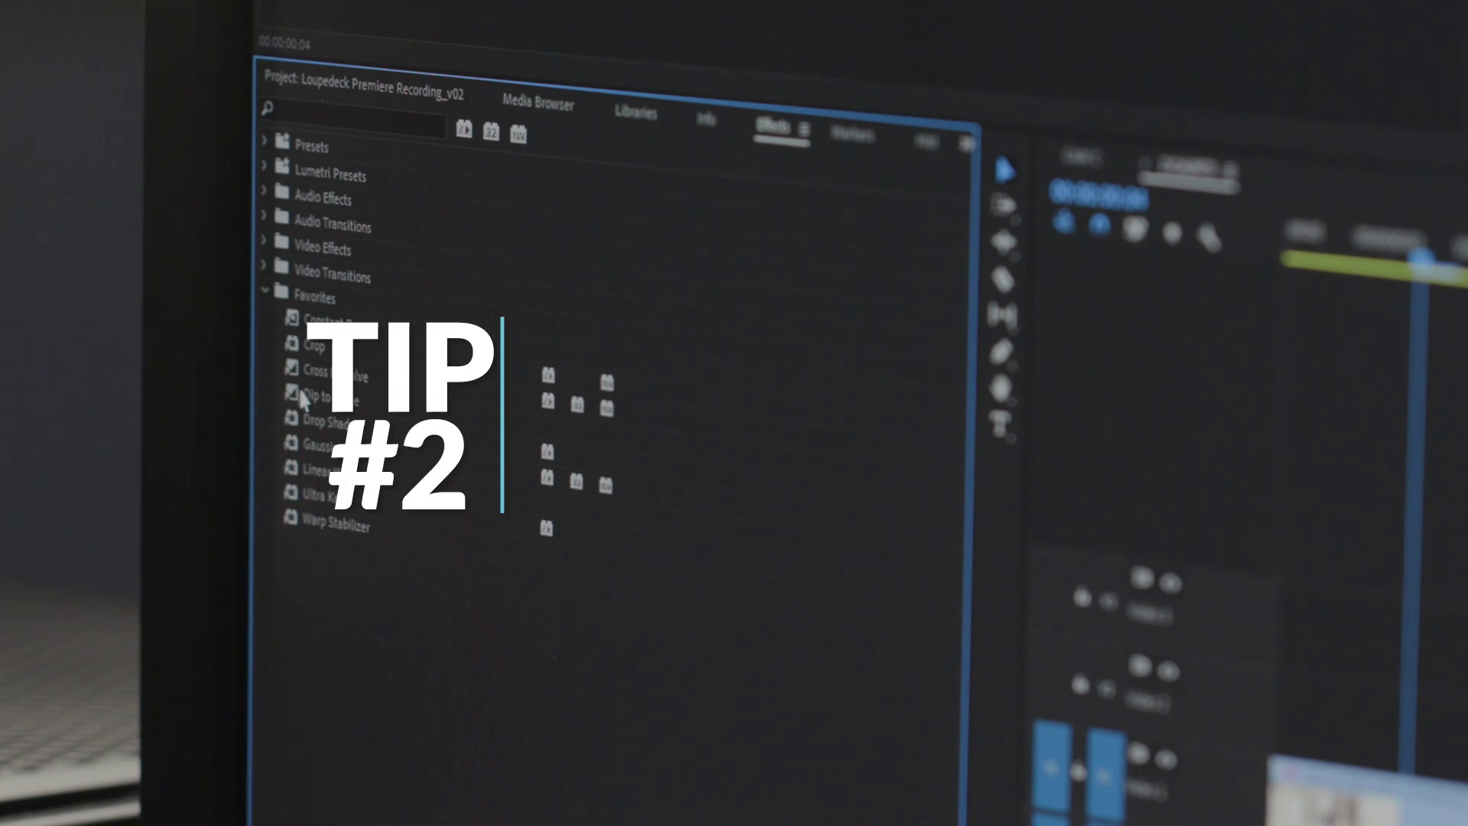
Drop Dip to White, then the 'warp' search result Warp Stabilizer, into the Favorites folder
{"action": "left_click_drag", "start_coordinate": [304, 399], "coordinate": [321, 419]}
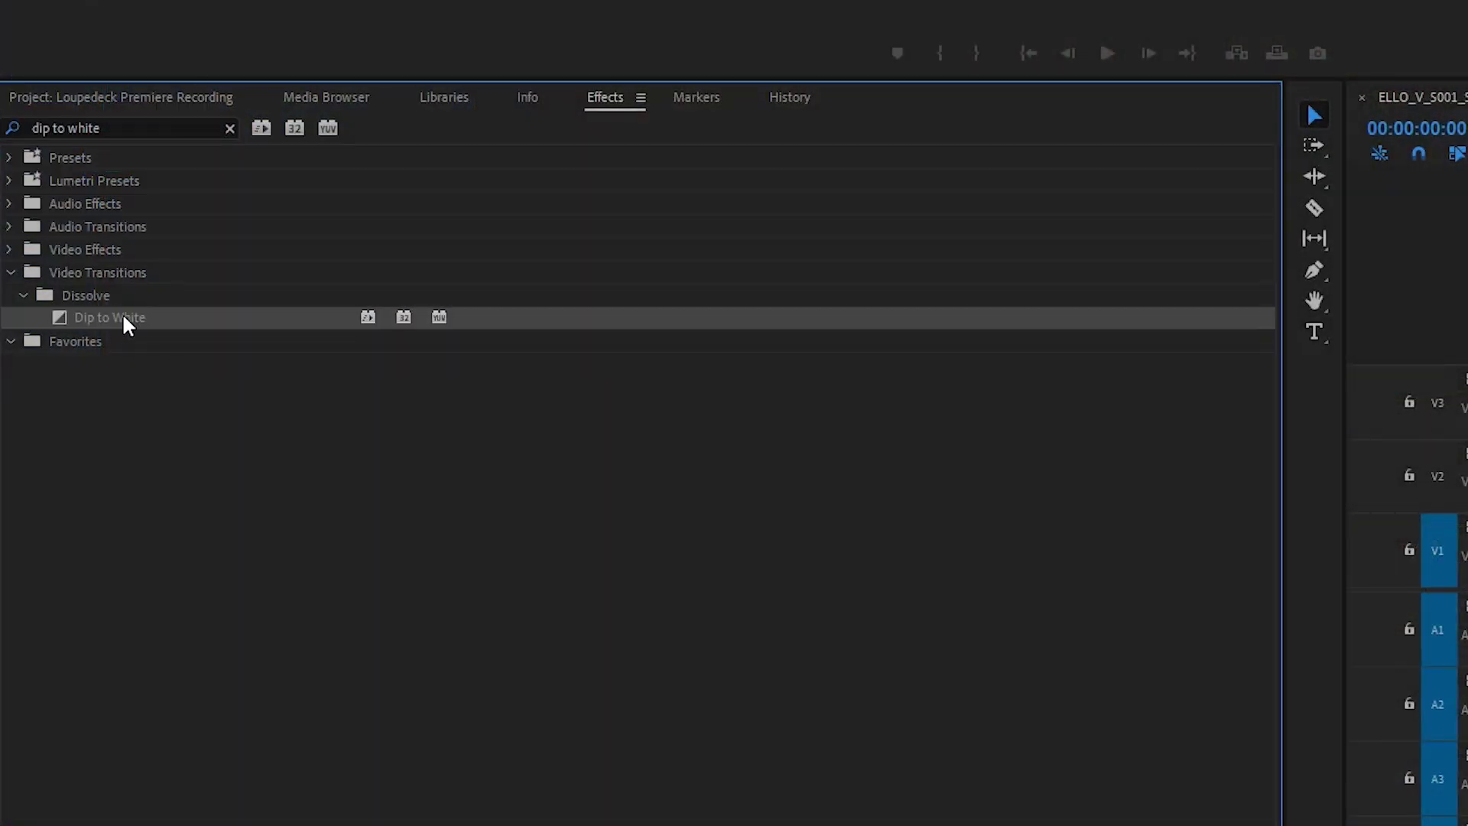
{"action": "left_click_drag", "start_coordinate": [90, 341], "coordinate": [92, 342]}
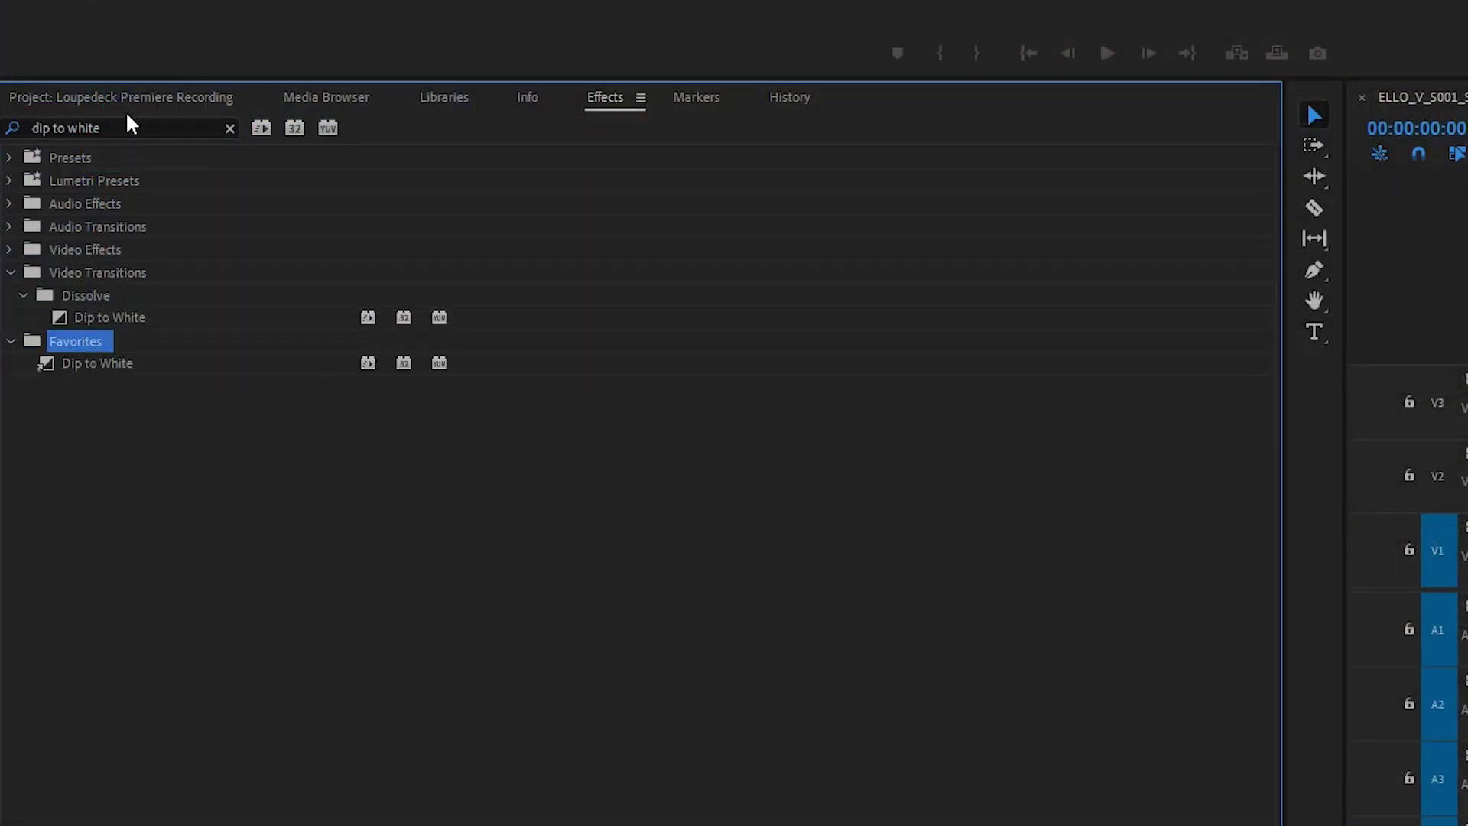
{"action": "type", "text": "warp stabilizer"}
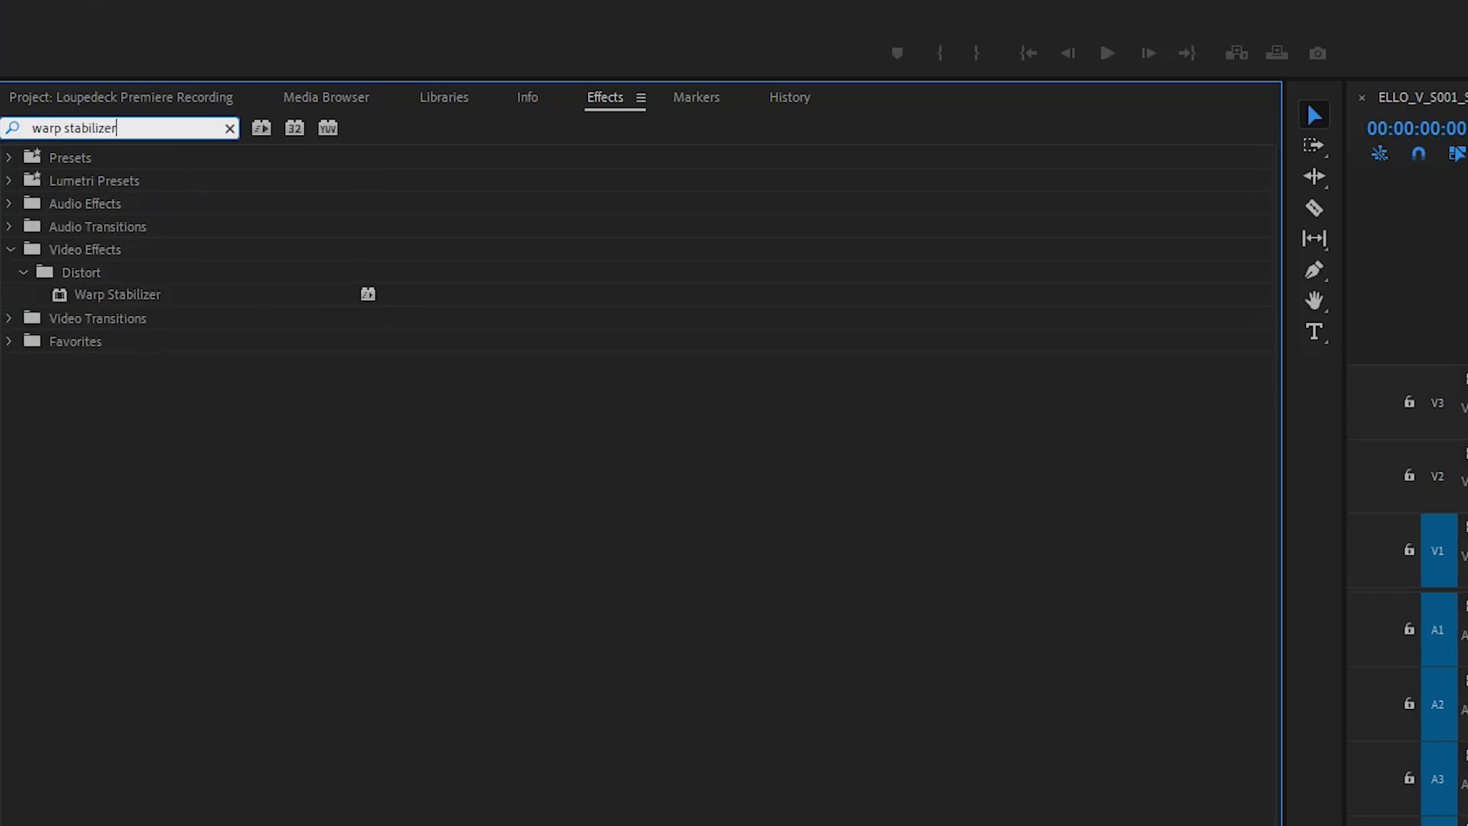
{"action": "left_click_drag", "start_coordinate": [107, 302], "coordinate": [88, 342]}
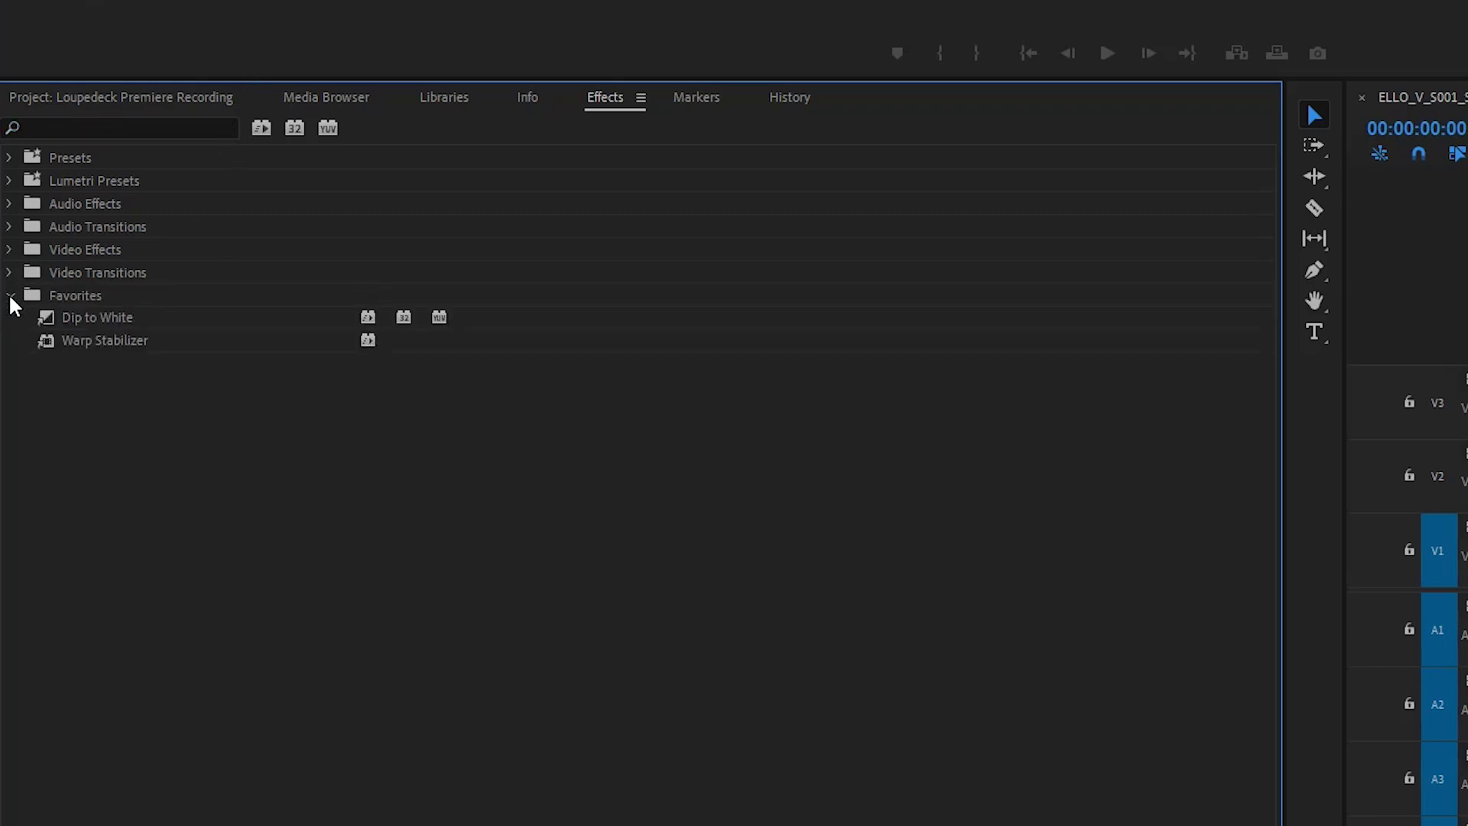
Set Warp Stabilizer's stabilization method to Position, Scale, Rotation
{"action": "left_click", "coordinate": [61, 327]}
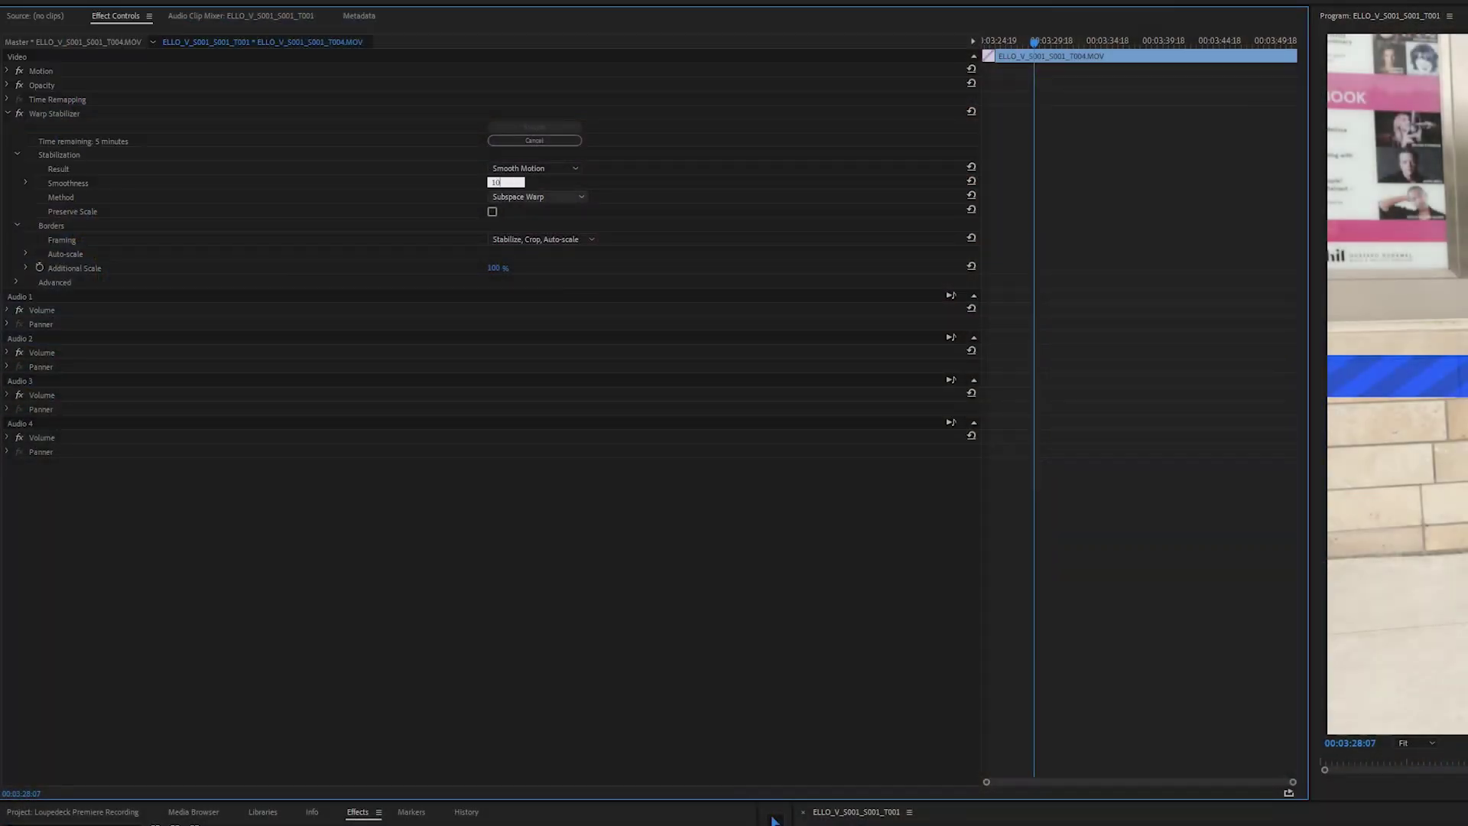
{"action": "left_click", "coordinate": [558, 192]}
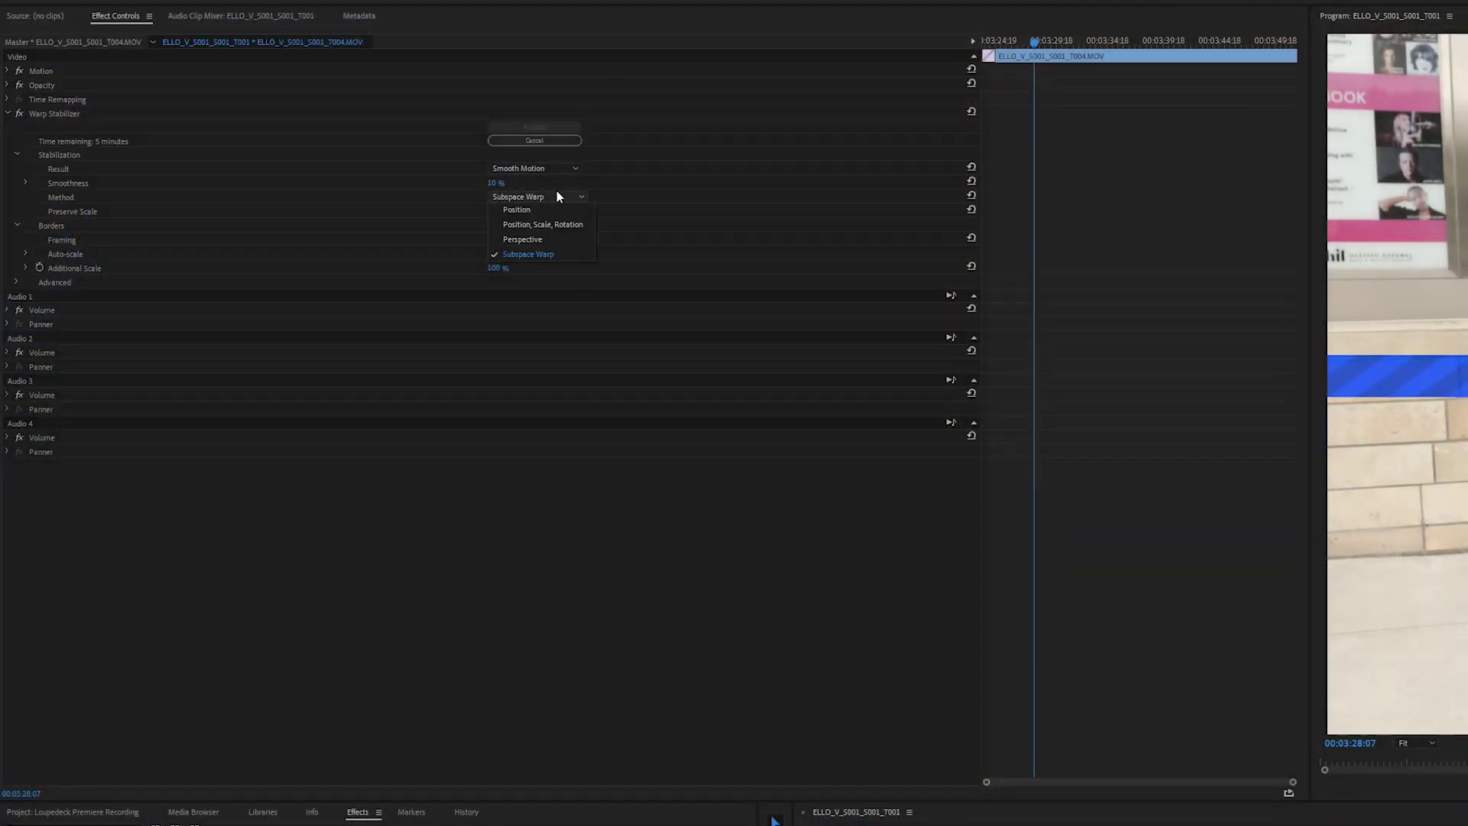
{"action": "left_click", "coordinate": [563, 229]}
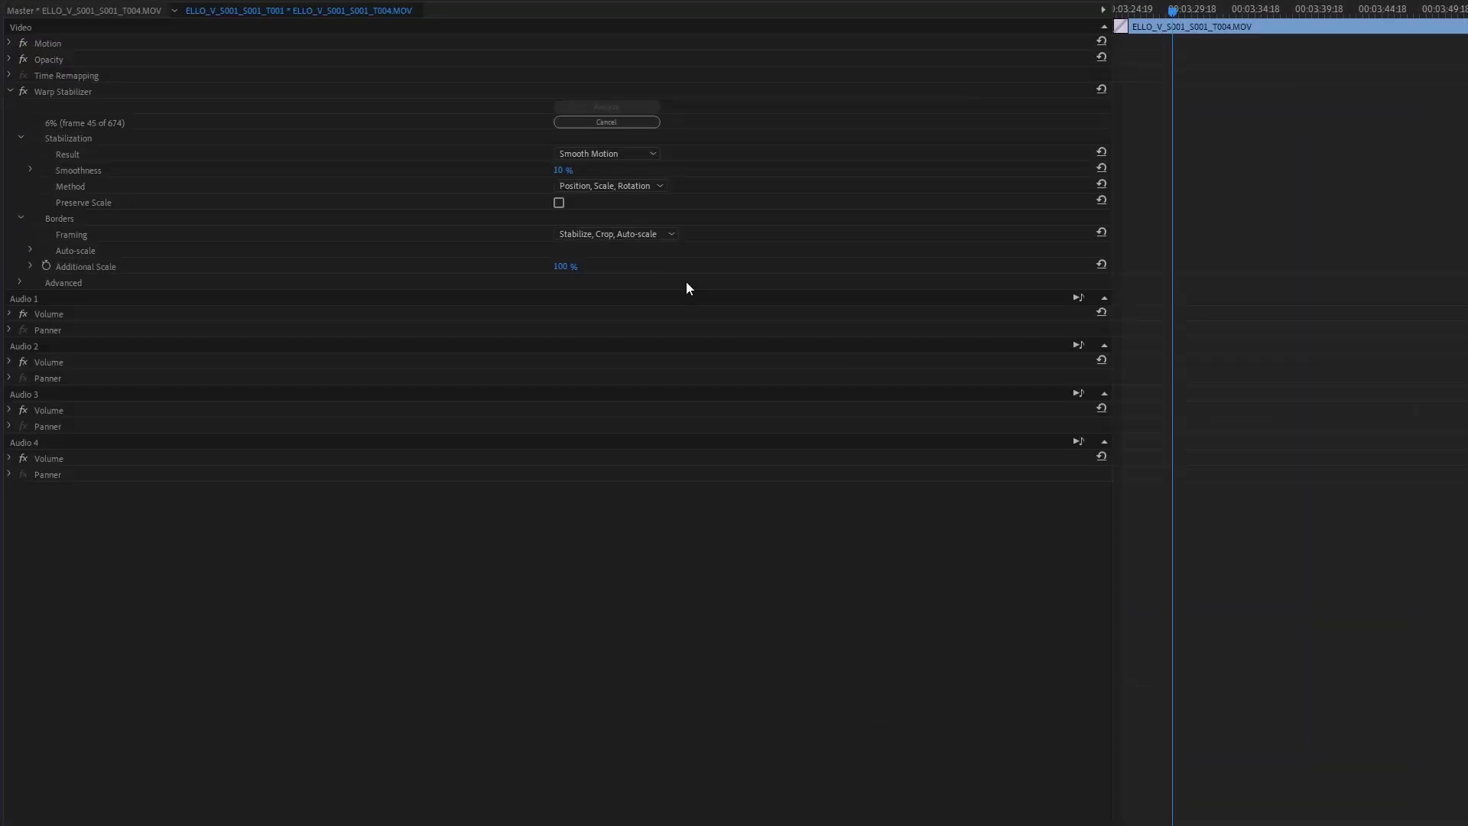
Save the effect as preset Warp Stabilize_10%_PSR and apply it to the next Video 1 clip
{"action": "right_click", "coordinate": [60, 91]}
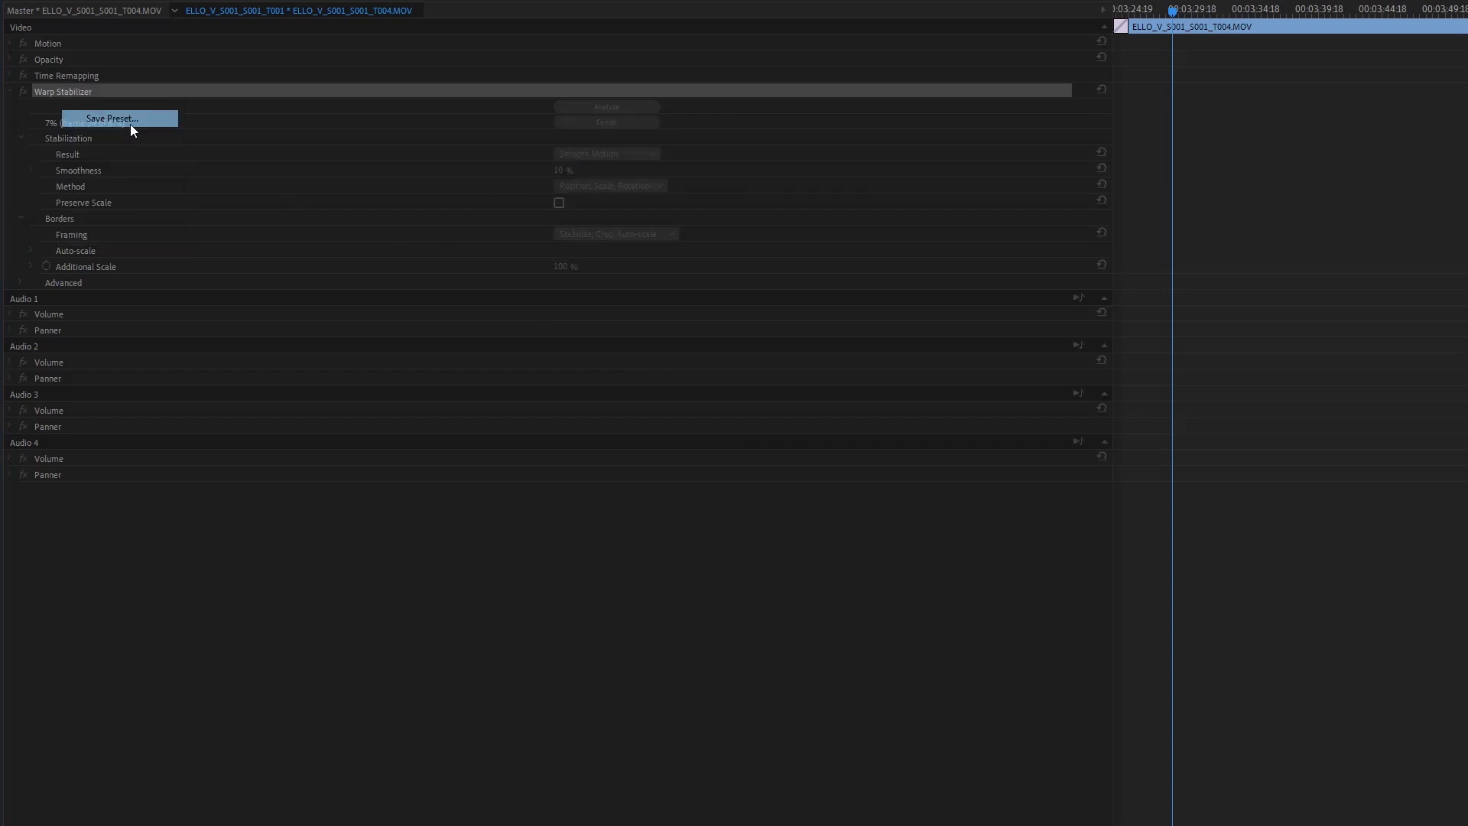
{"action": "left_click", "coordinate": [131, 121]}
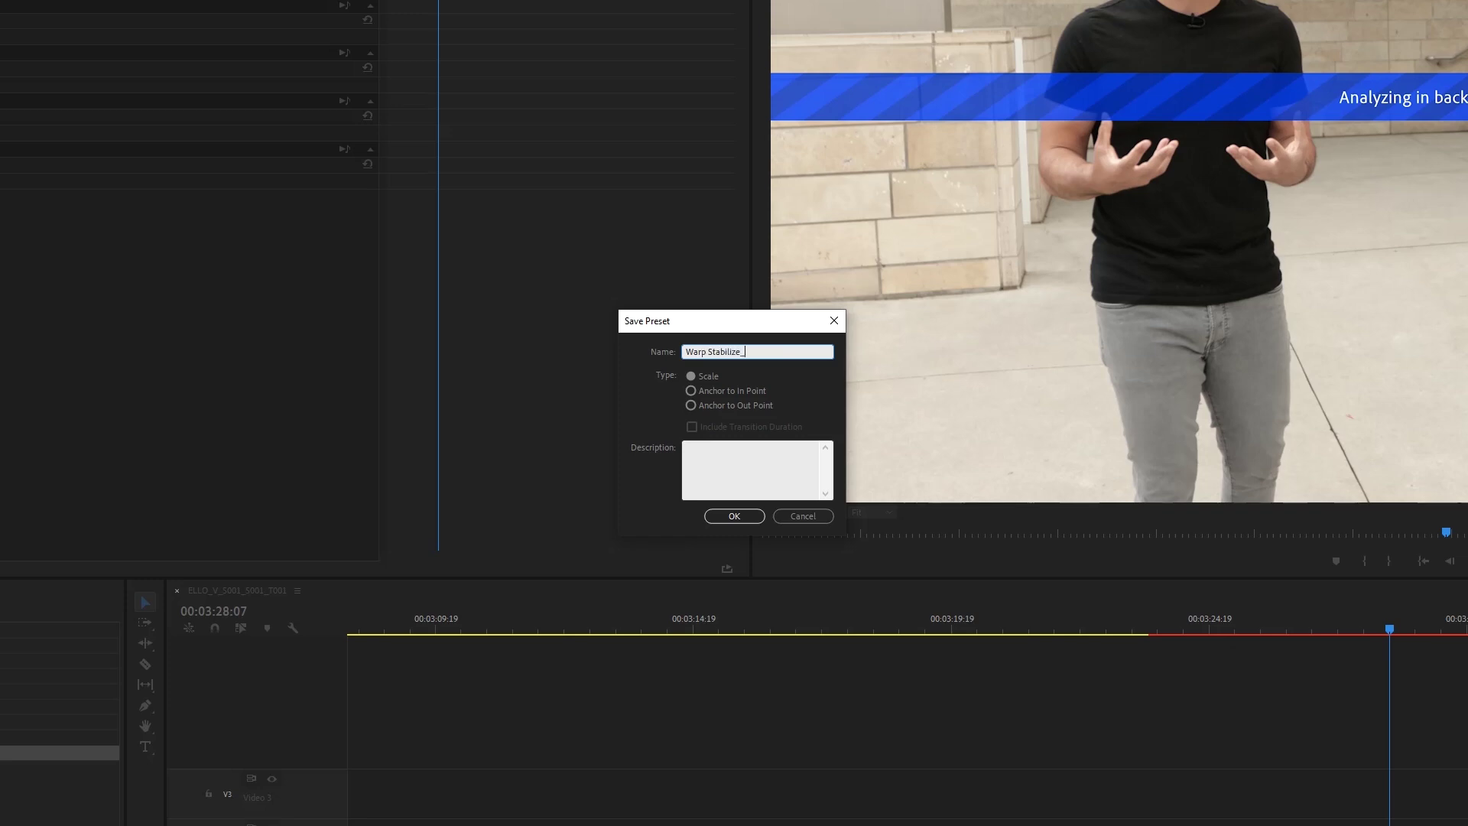
{"action": "left_click", "coordinate": [727, 517]}
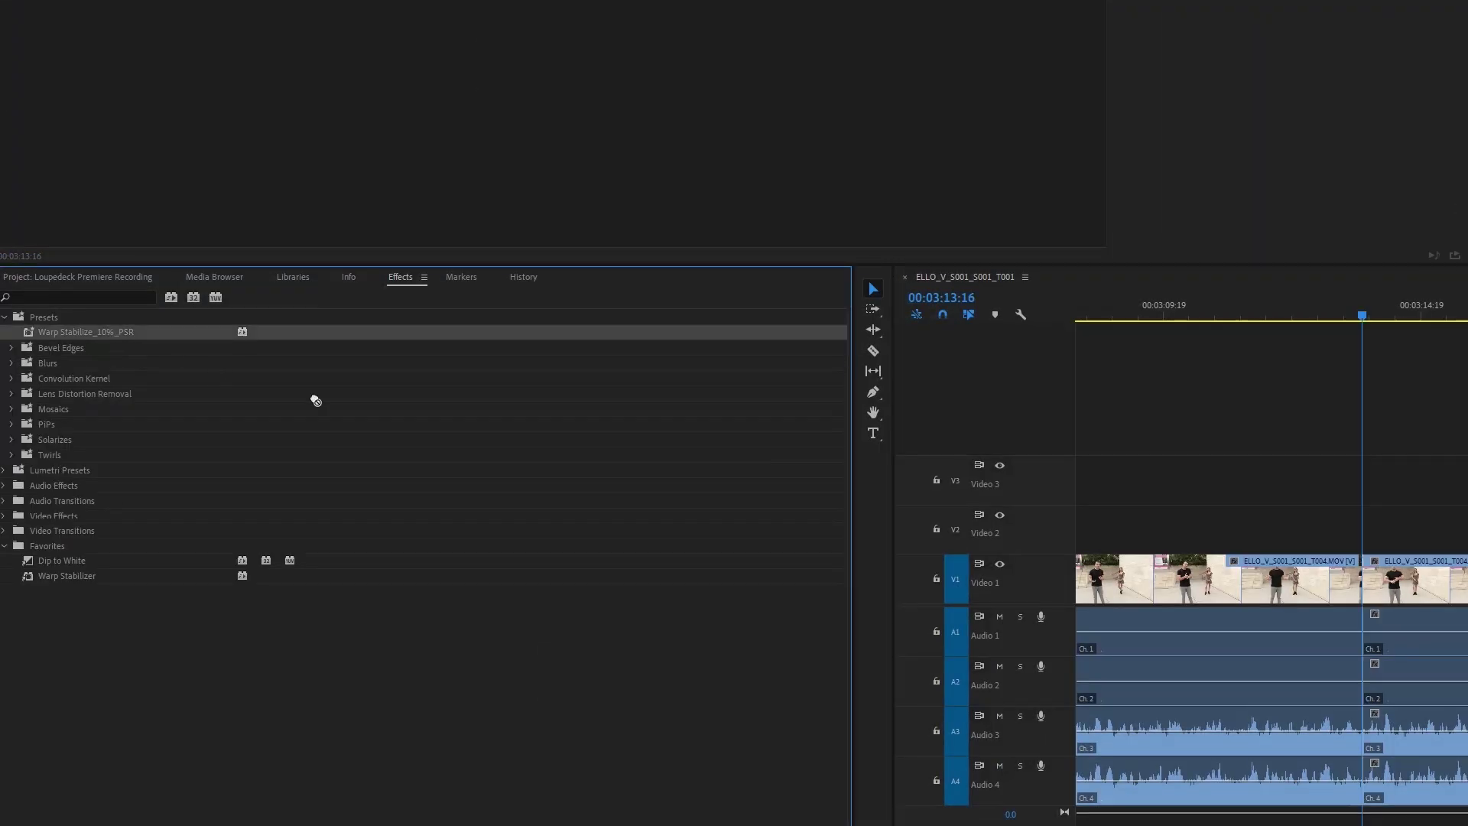
{"action": "left_click_drag", "start_coordinate": [1335, 585], "coordinate": [1430, 598]}
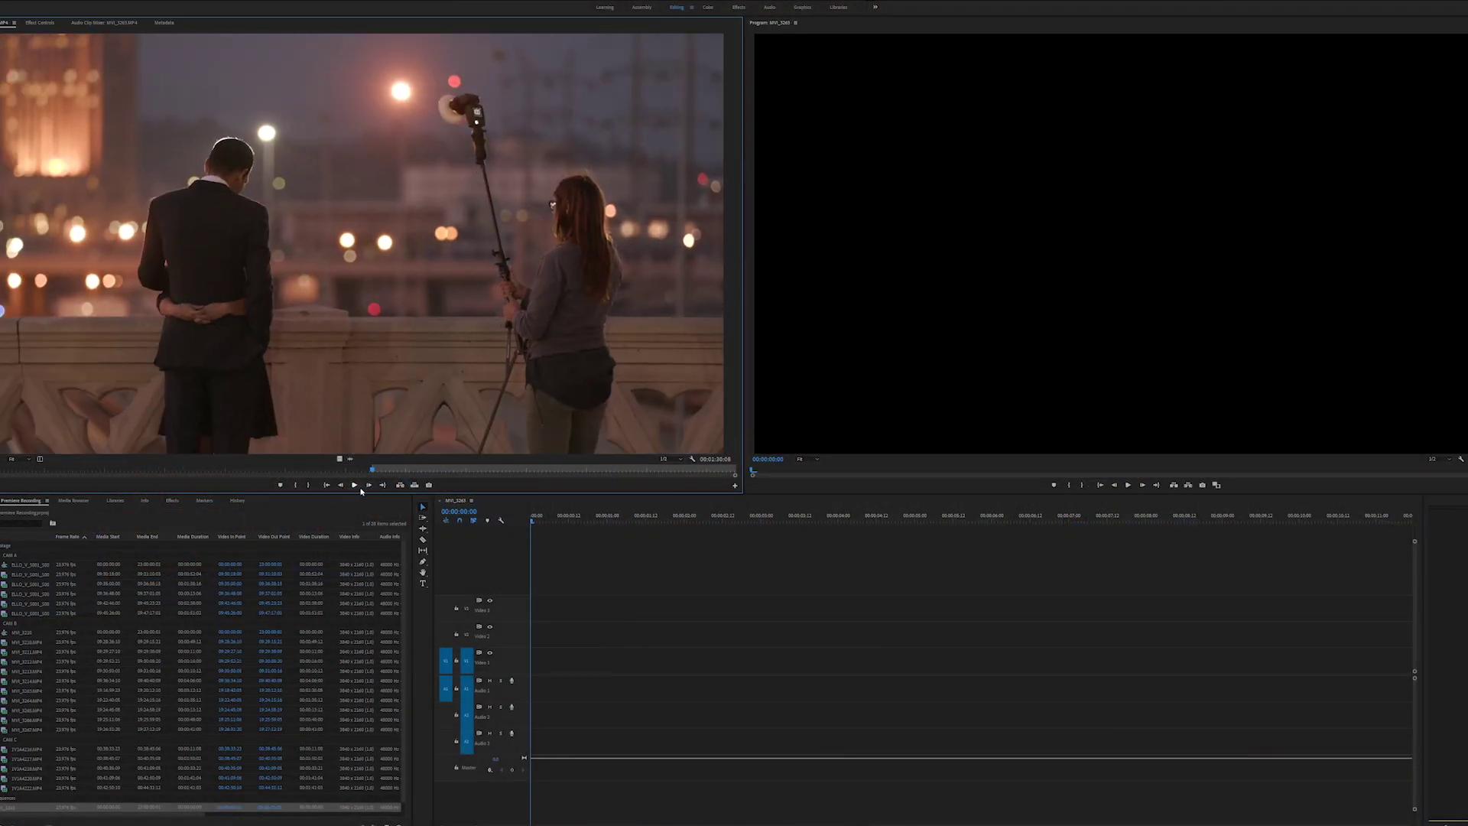
Scrub to the bridge-railing shot, drop it onto V1/A1, and mark an Out point
{"action": "left_click_drag", "start_coordinate": [378, 470], "coordinate": [409, 479]}
{"action": "left_click_drag", "start_coordinate": [432, 334], "coordinate": [581, 662]}
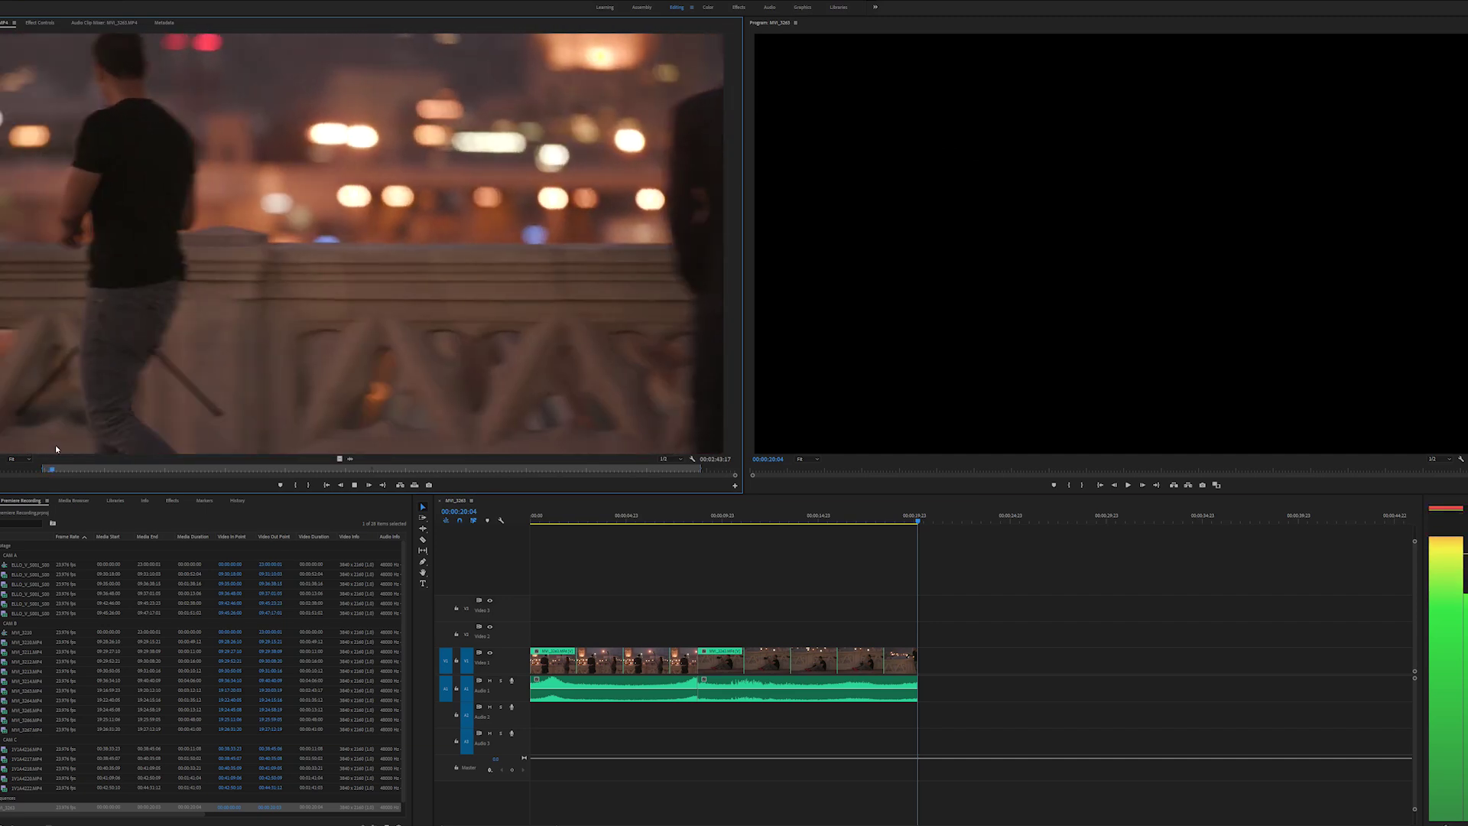
{"action": "key", "text": "o"}
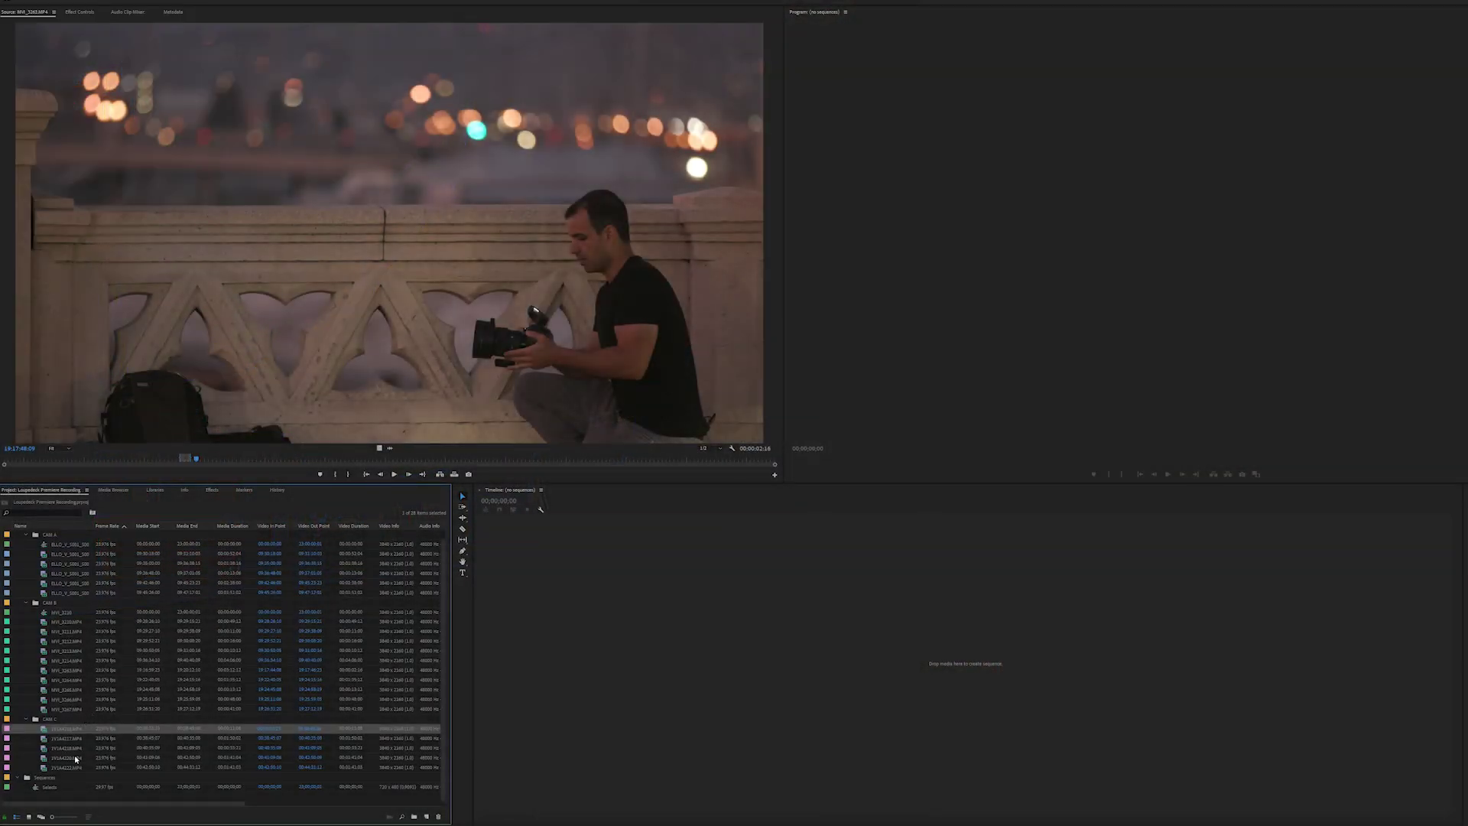
Make a sequence from the five CAM C clips and an empty 'Selects' sequence docked below
{"action": "left_click", "coordinate": [66, 768], "text": "shift"}
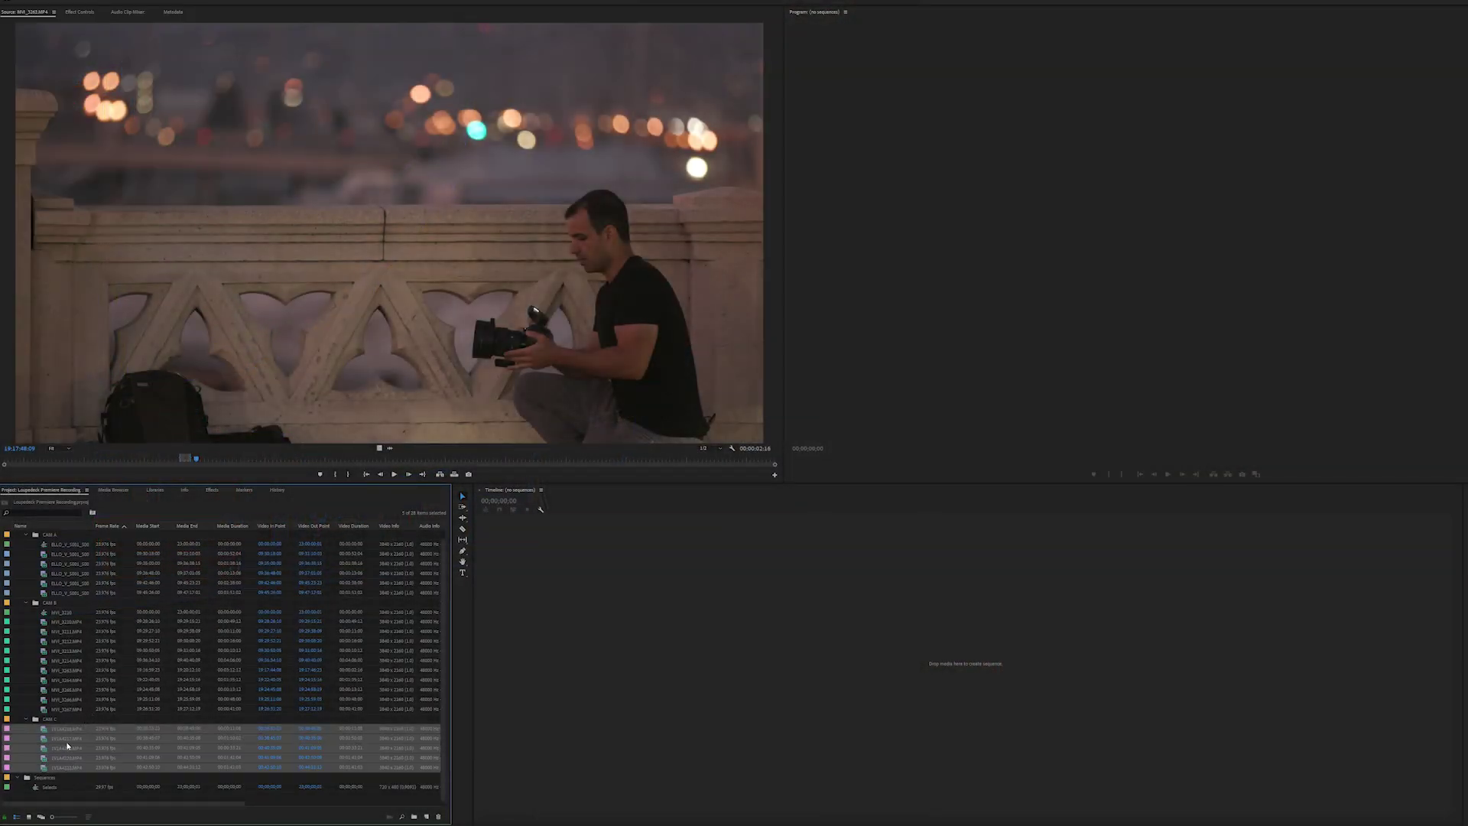
{"action": "left_click_drag", "start_coordinate": [428, 819], "coordinate": [427, 817]}
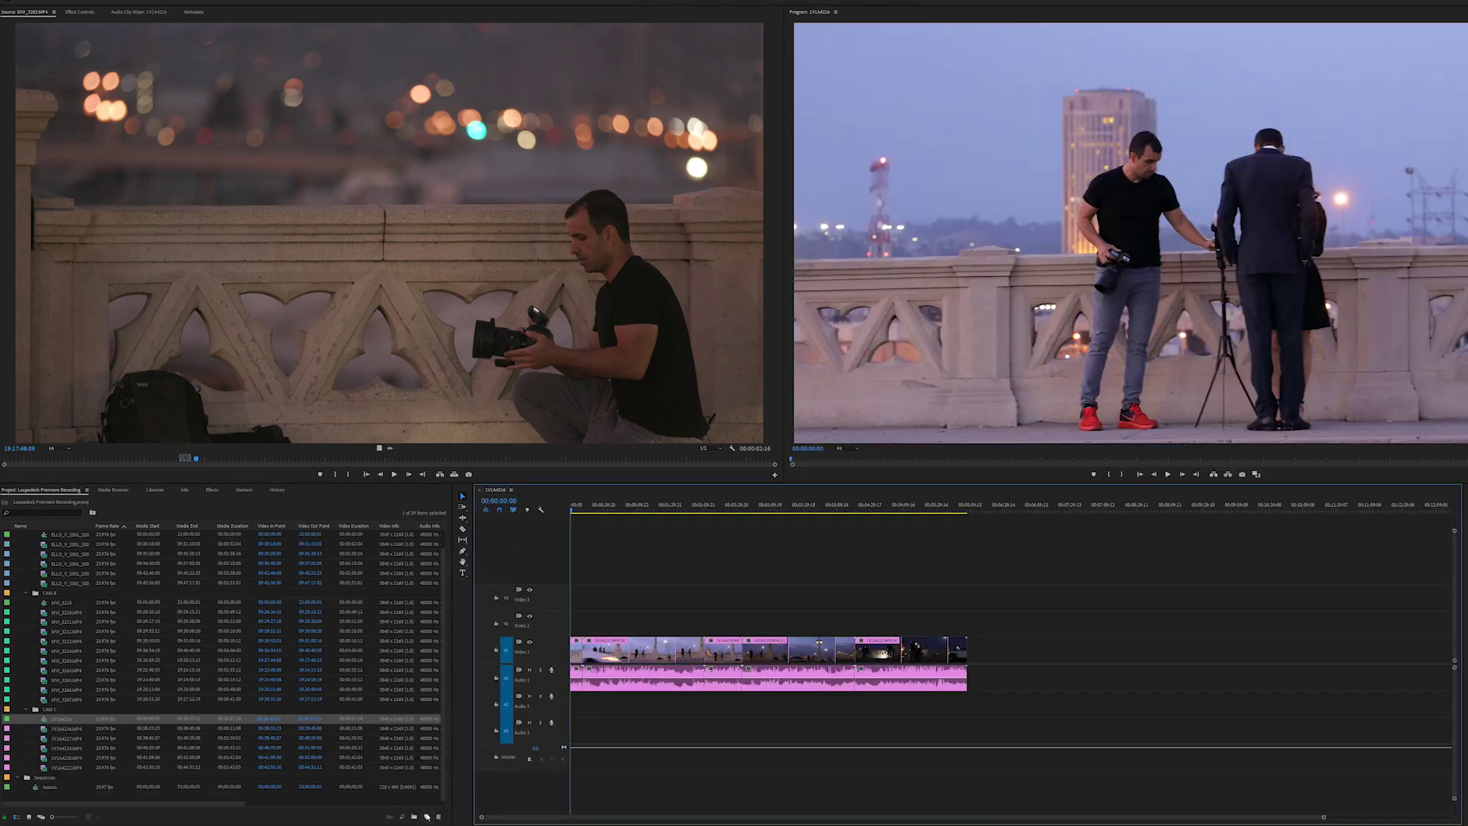
{"action": "key", "text": "ctrl+n"}
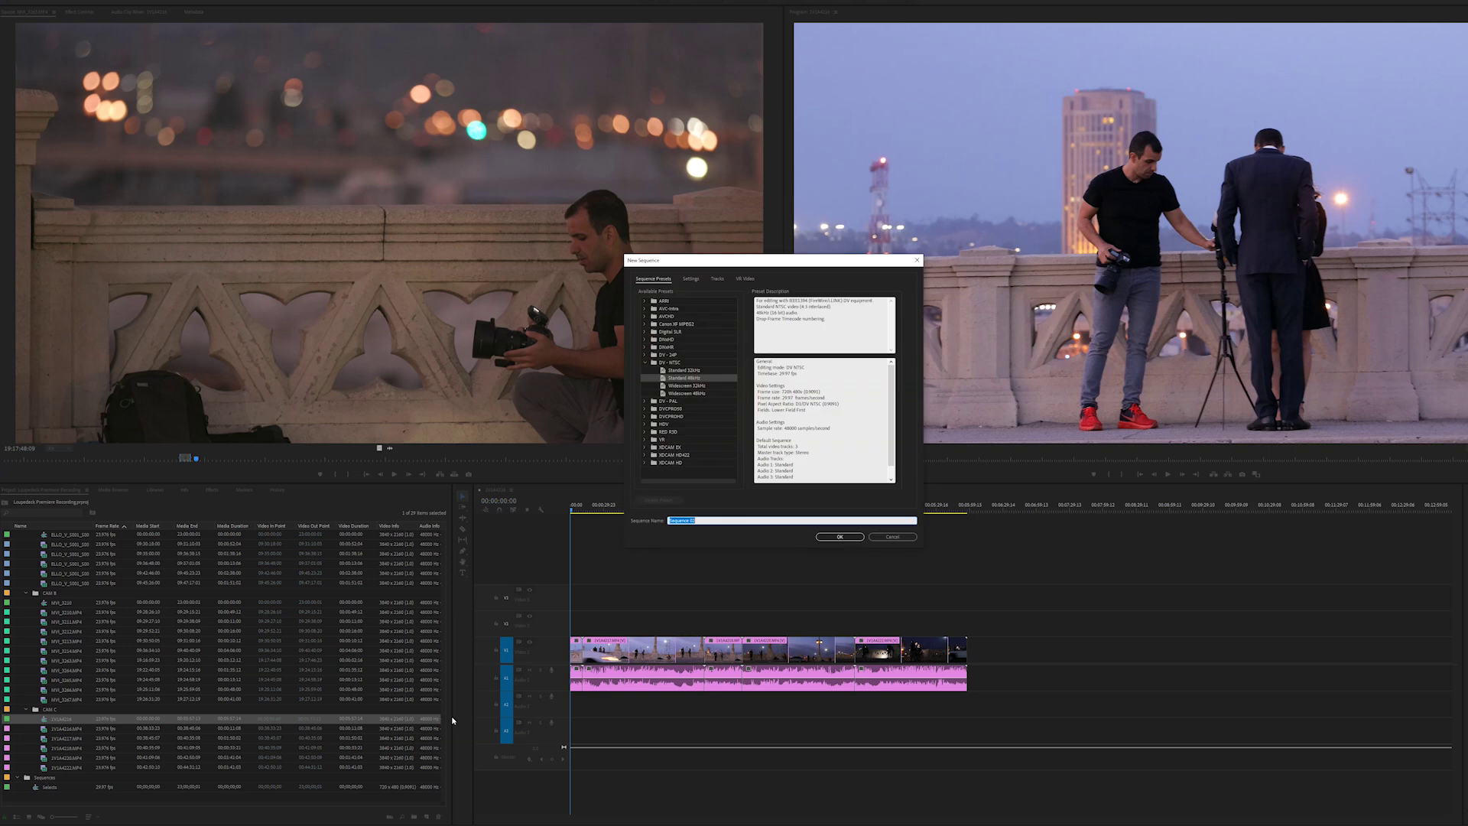
{"action": "type", "text": "Selects"}
{"action": "key", "text": "Return"}
{"action": "left_click_drag", "start_coordinate": [542, 490], "coordinate": [625, 807]}
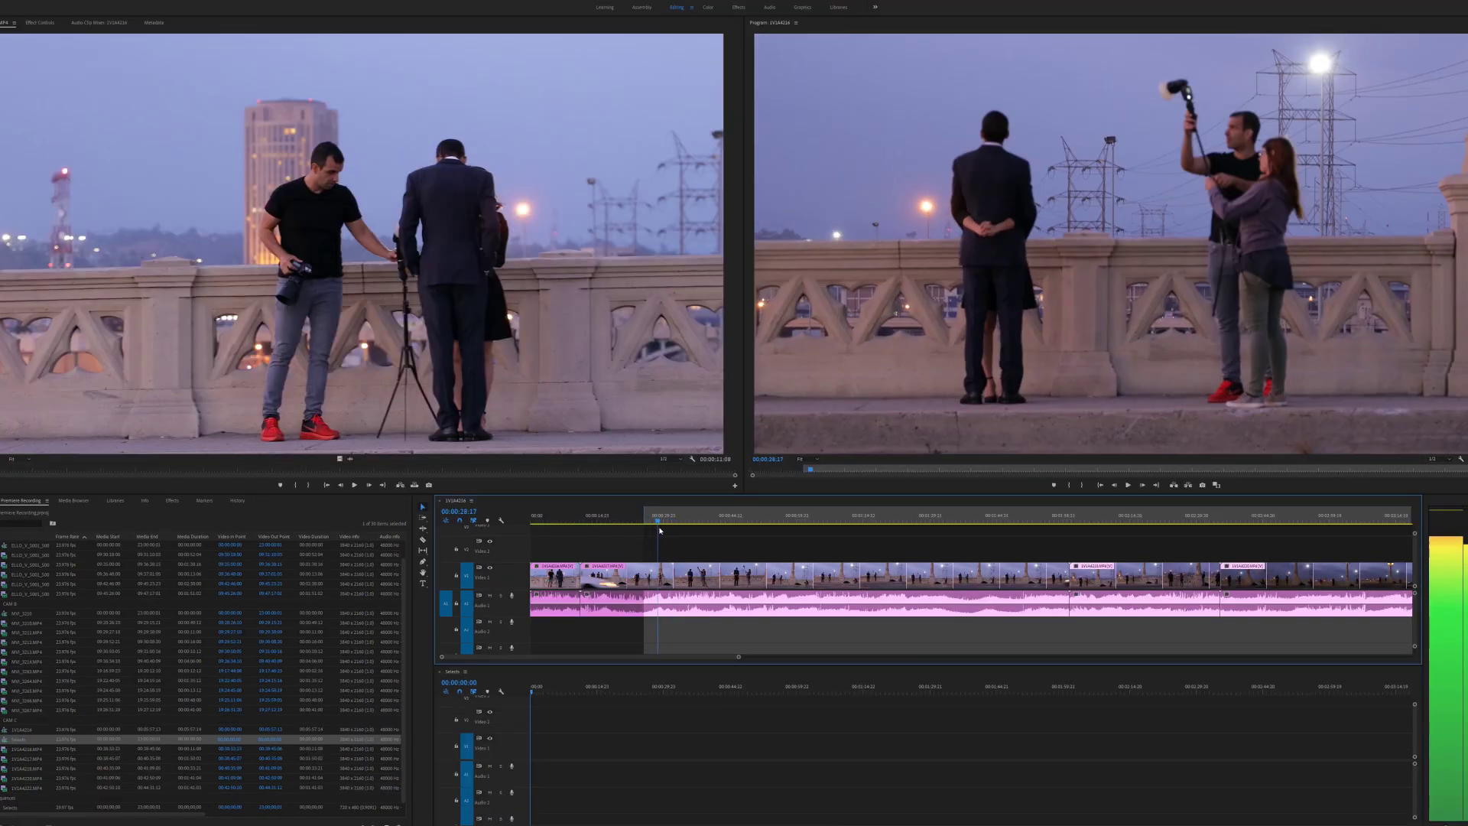
Add the 1V1A4216 shot at 00:00:54:06 to the Selects sequence
{"action": "left_click_drag", "start_coordinate": [662, 525], "coordinate": [708, 527]}
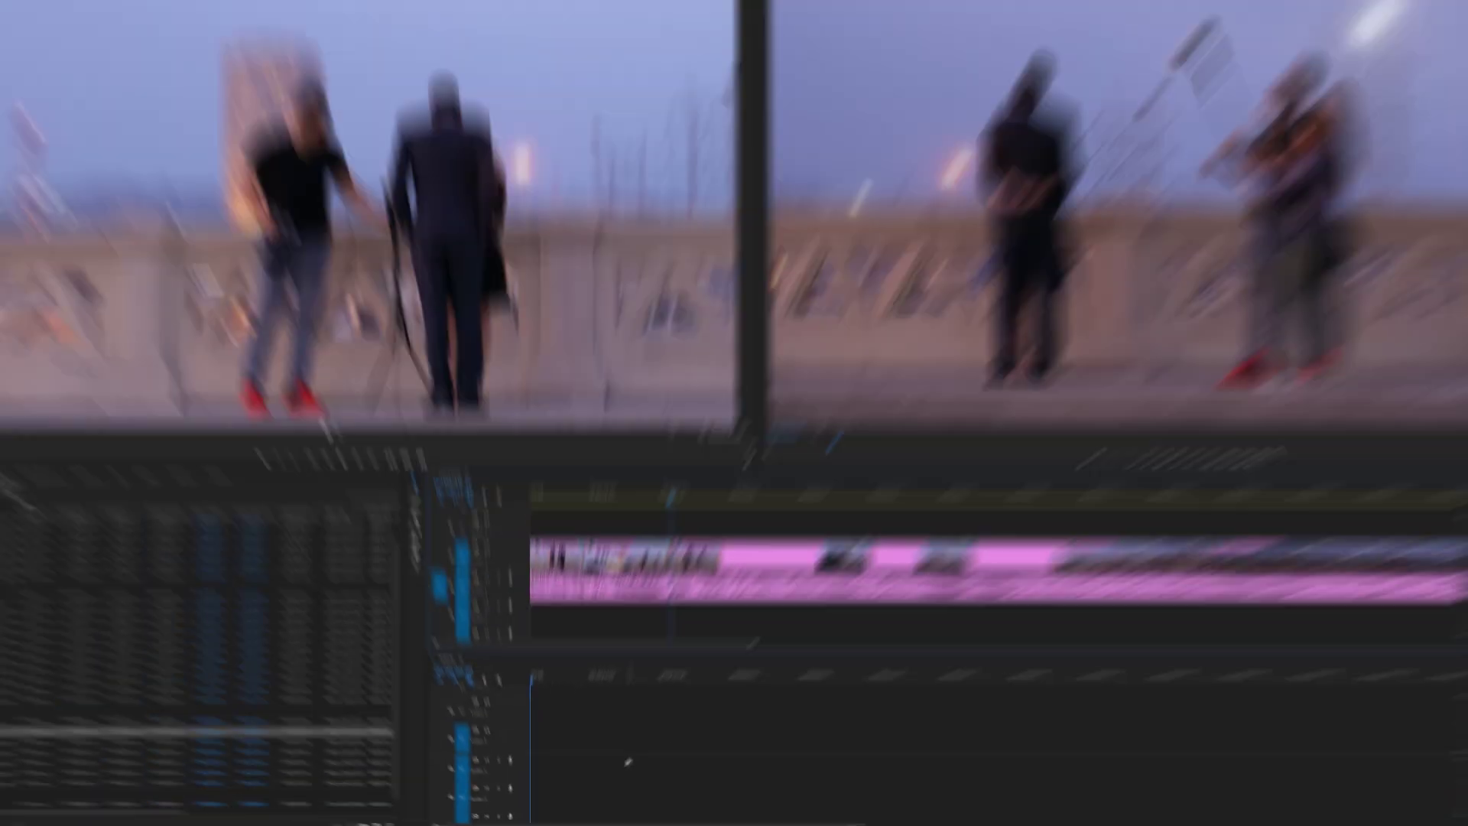
{"action": "left_click", "coordinate": [699, 685]}
{"action": "left_click_drag", "start_coordinate": [668, 518], "coordinate": [772, 524]}
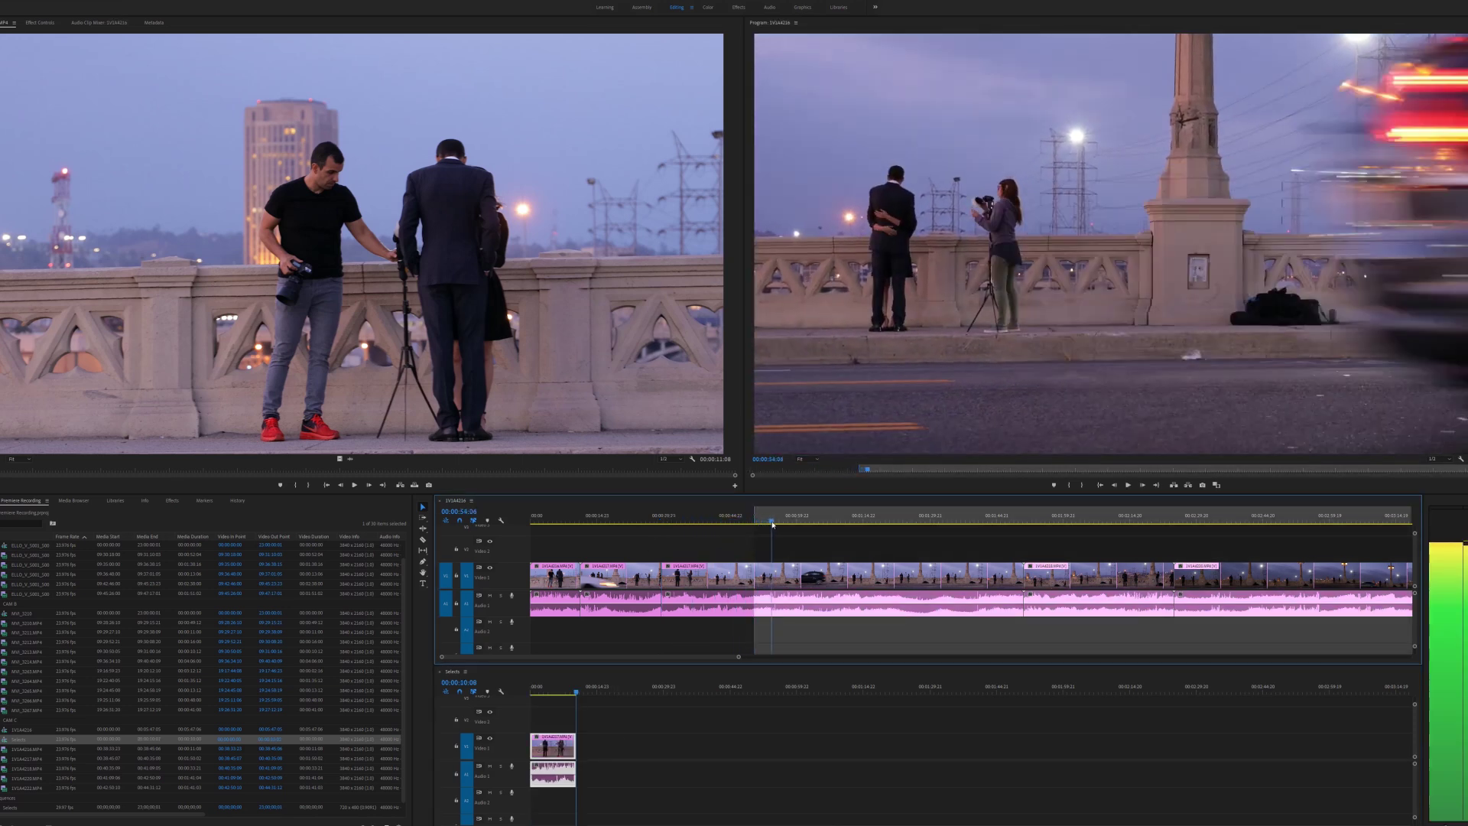
{"action": "key", "text": "period"}
Review 1V1A4216 up to 04:14:13 and paste the copied section at the end of Selects
{"action": "left_click", "coordinate": [825, 523]}
{"action": "left_click_drag", "start_coordinate": [832, 526], "coordinate": [1183, 583]}
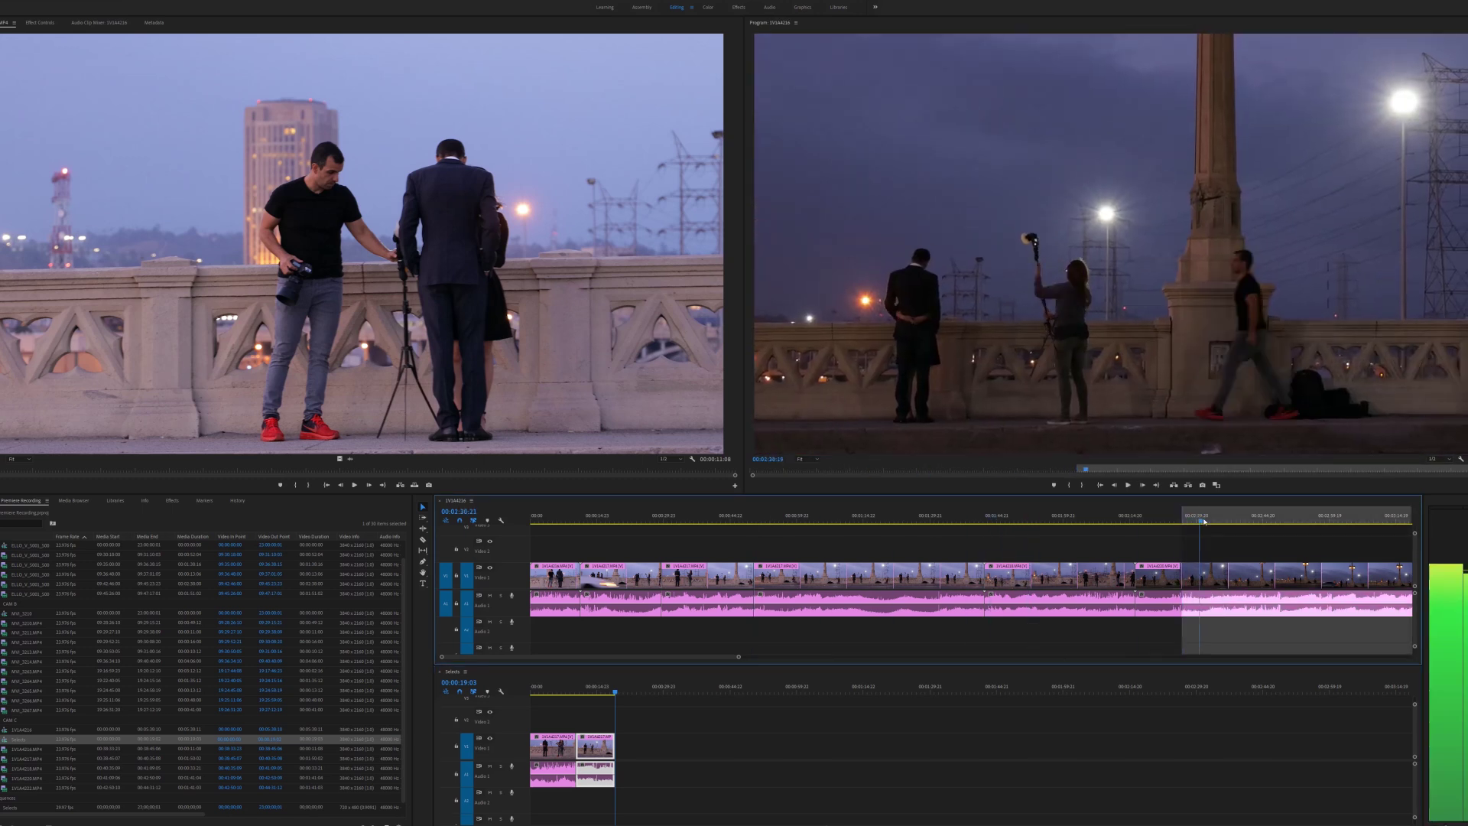
{"action": "left_click", "coordinate": [959, 751]}
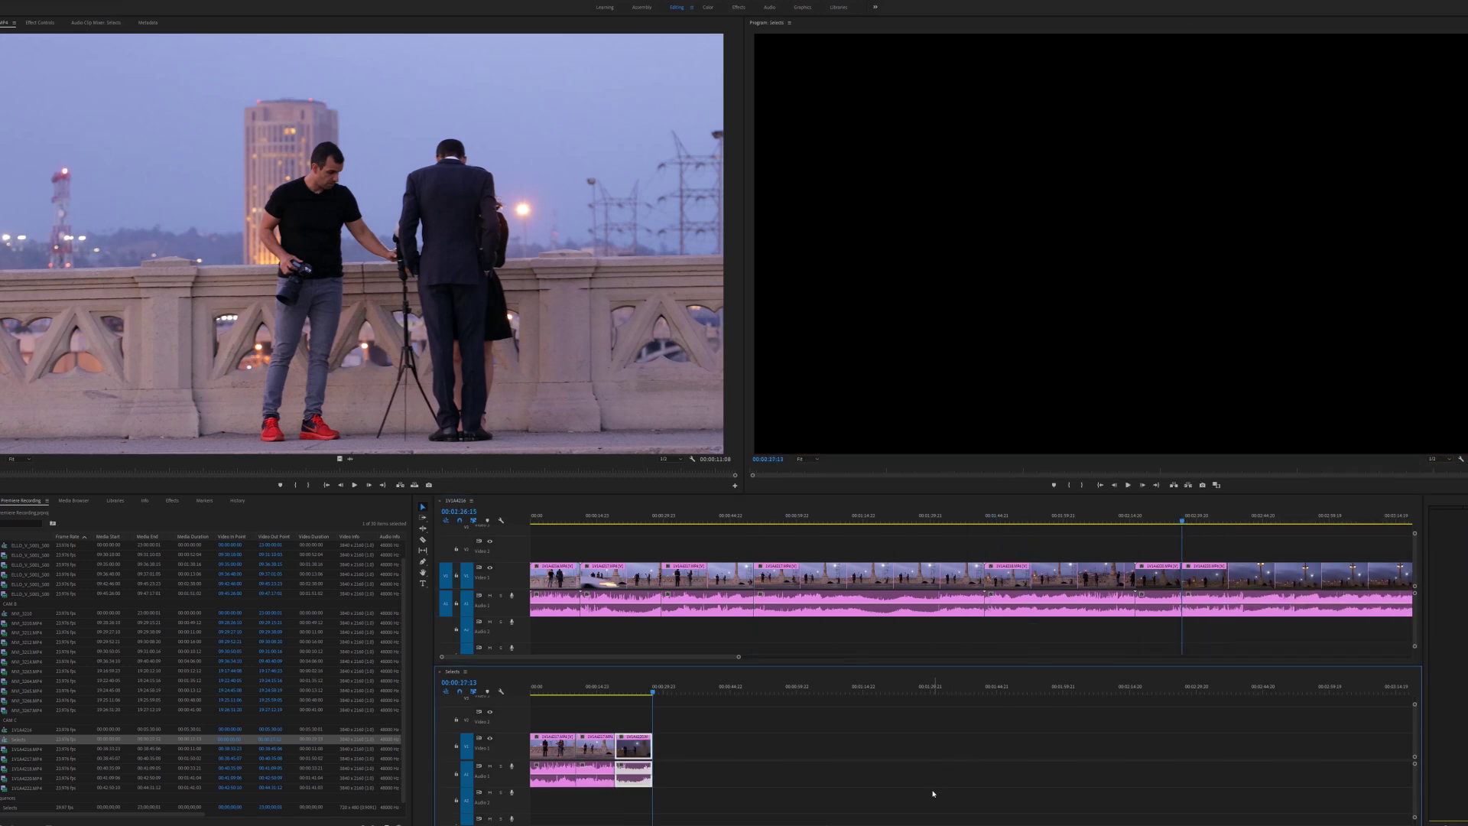
{"action": "key", "text": "minus"}
{"action": "left_click_drag", "start_coordinate": [688, 521], "coordinate": [834, 525]}
{"action": "key", "text": "ctrl+v"}
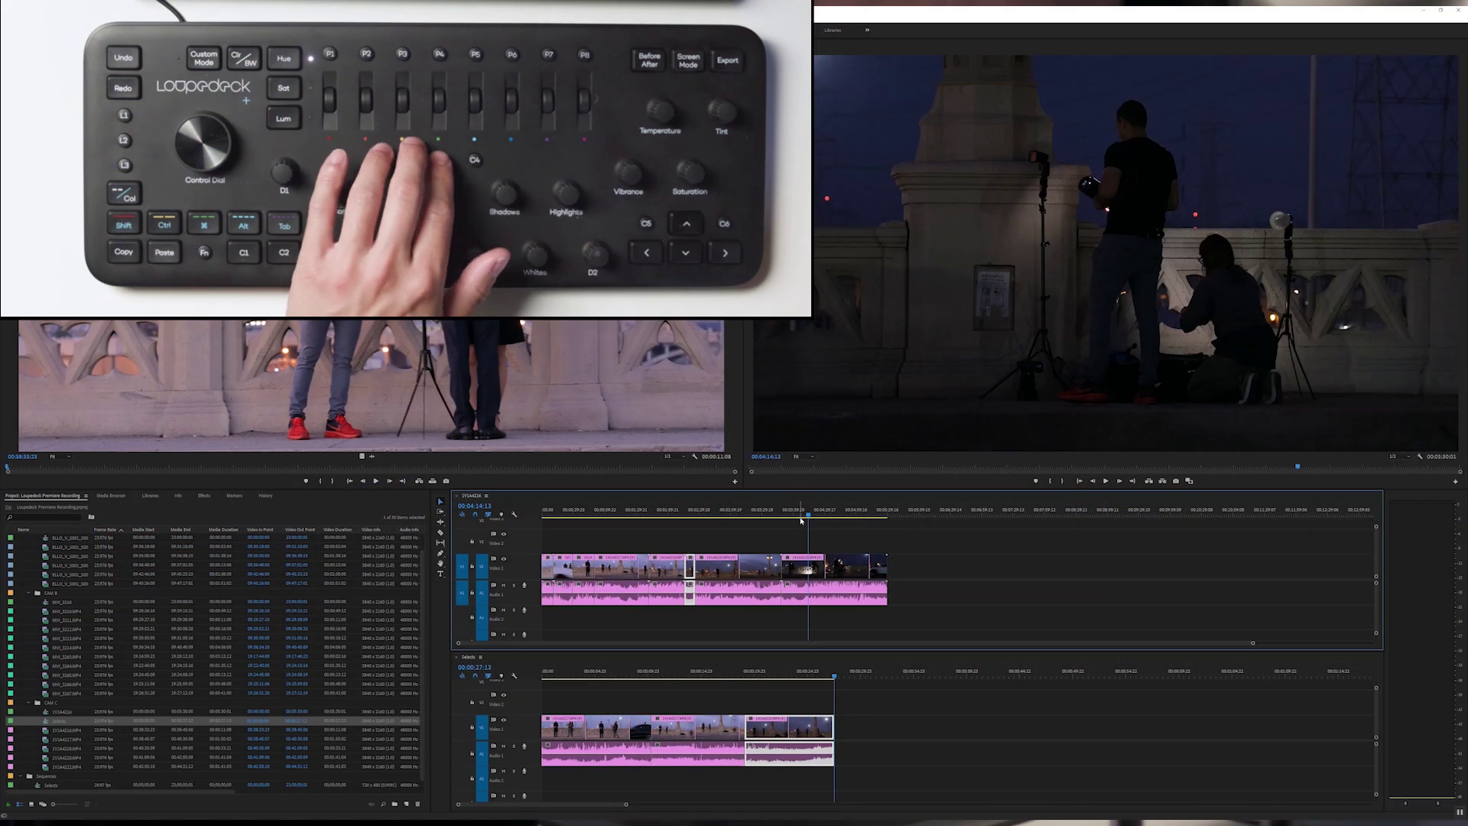
Mark a range from the playhead to 04:33:04 in 1V1A4216 and extract it
{"action": "key", "text": "i"}
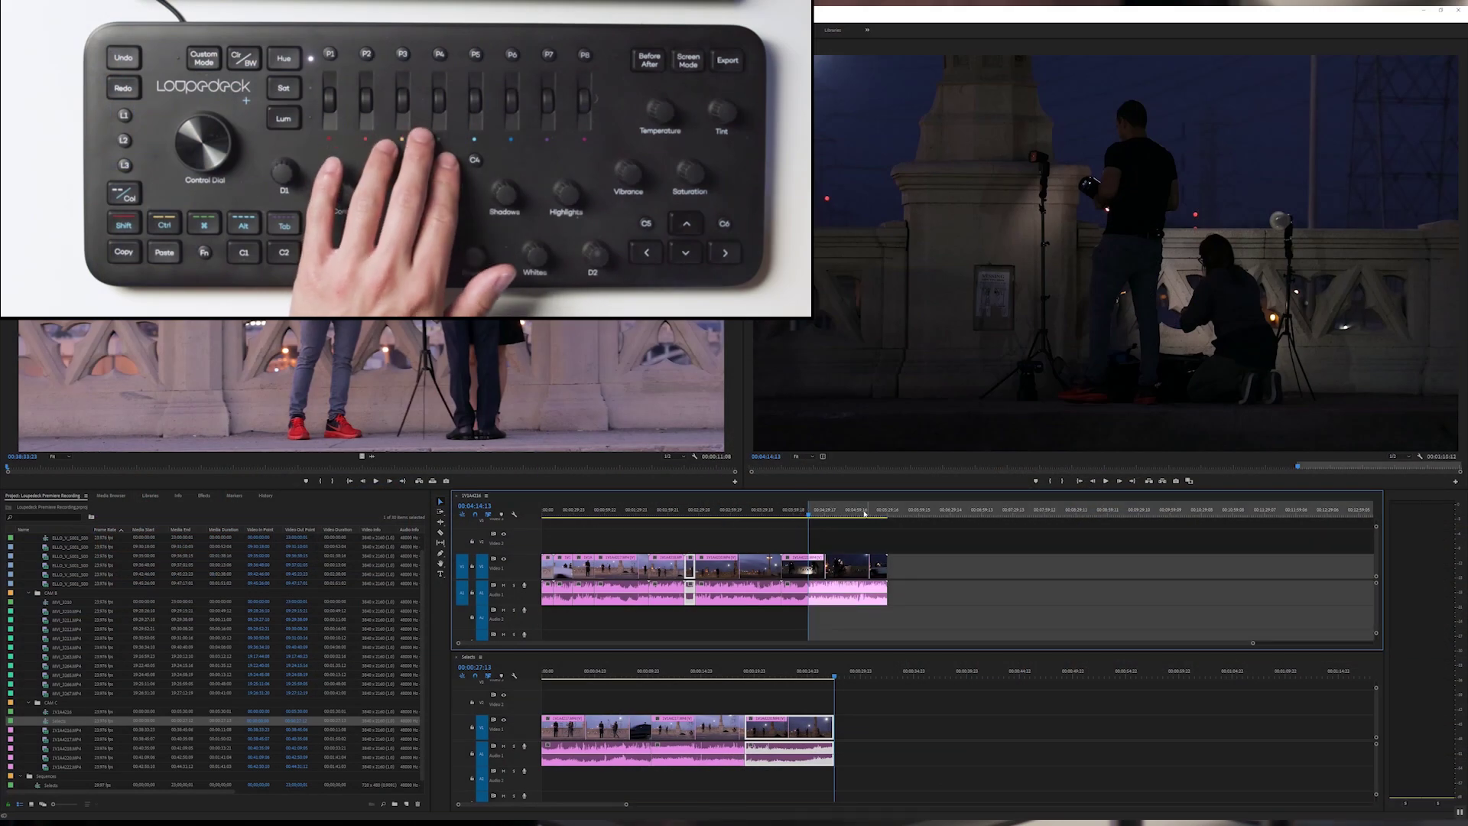
{"action": "left_click_drag", "start_coordinate": [809, 517], "coordinate": [829, 518]}
{"action": "key", "text": "o"}
{"action": "key", "text": "'"}
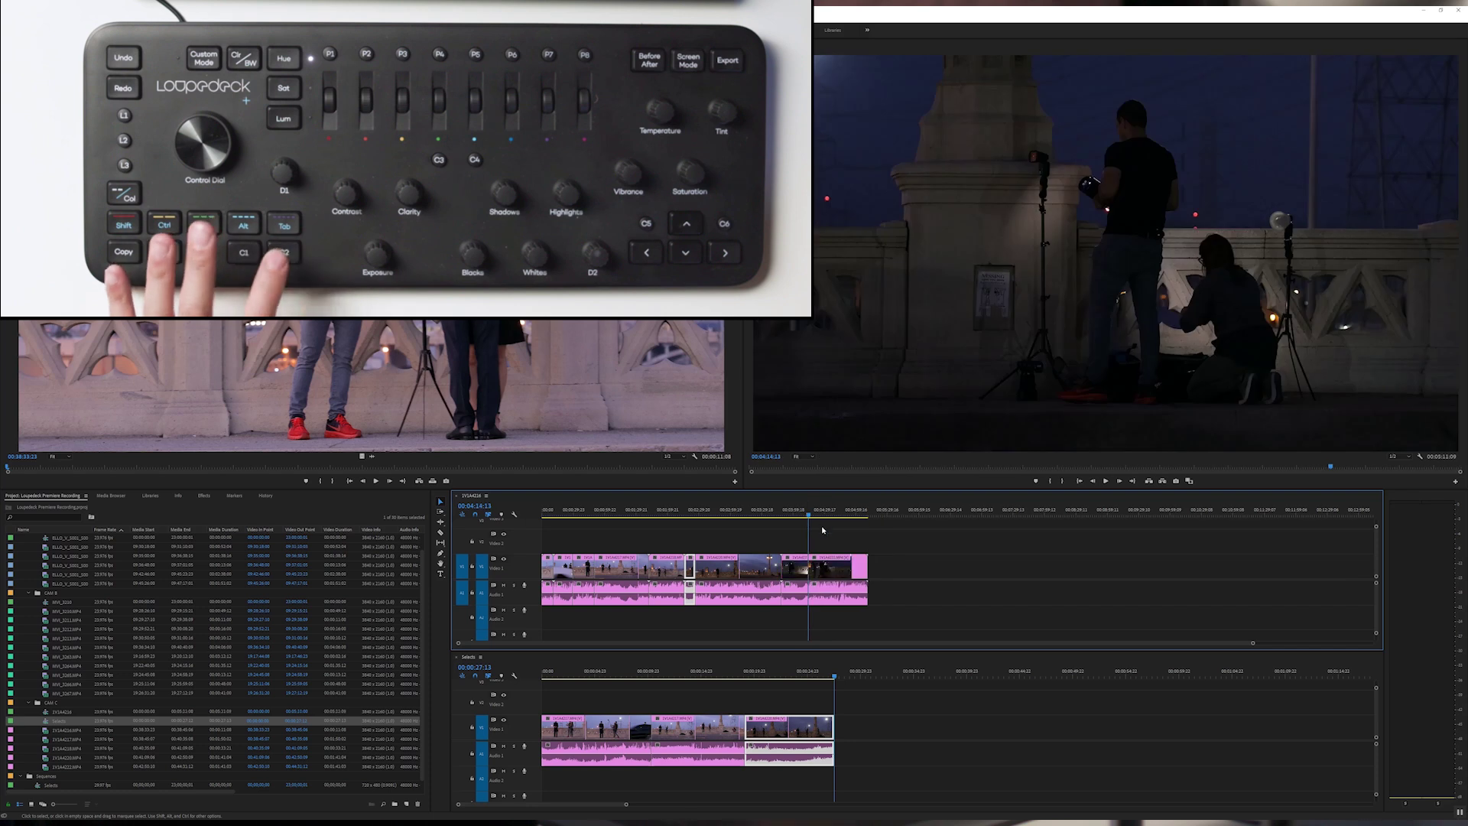
Switch between the Selects and 1V1A4216 sequences, ending with Selects active
{"action": "left_click", "coordinate": [892, 719]}
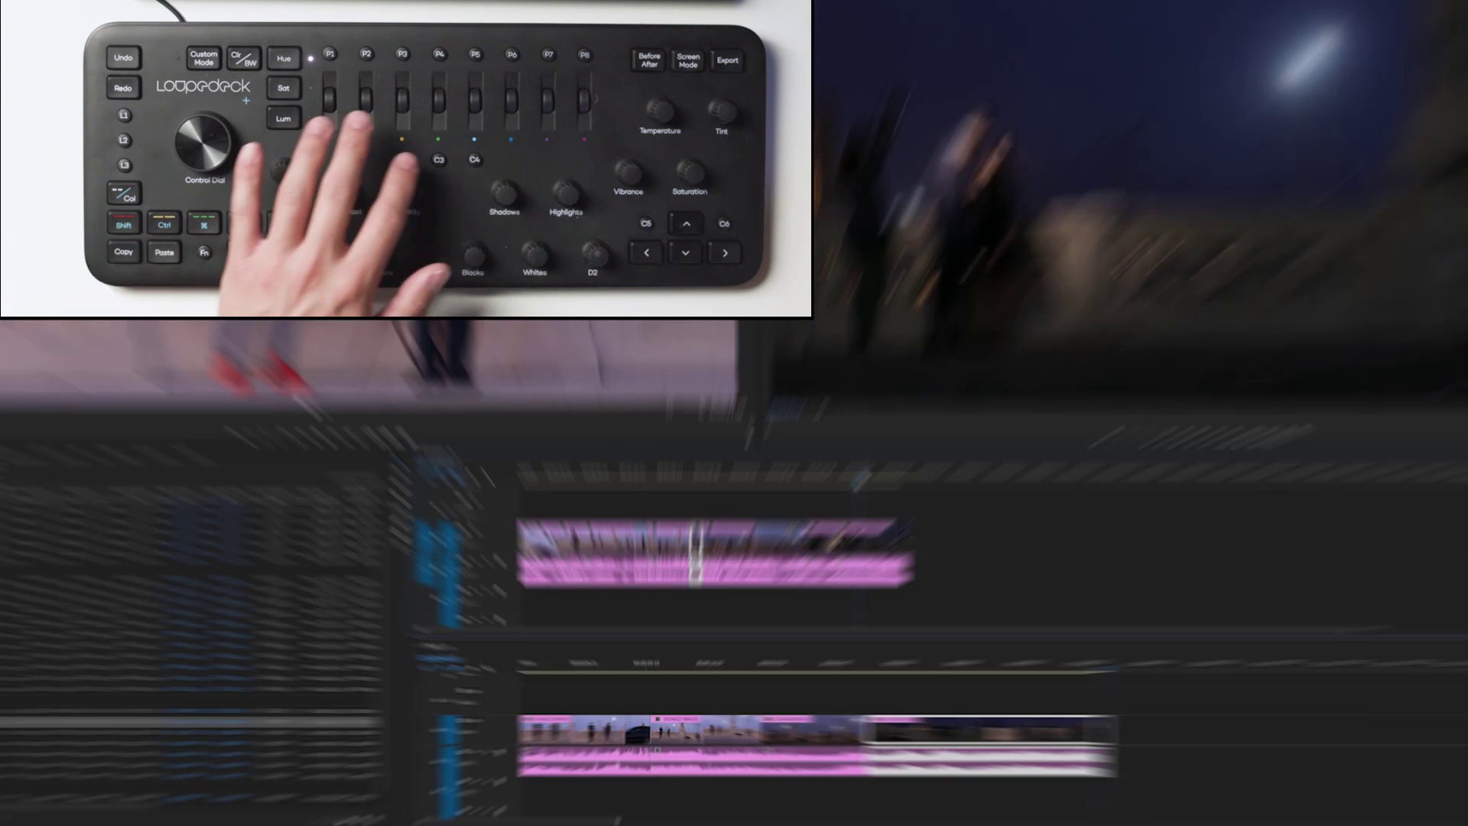
{"action": "left_click", "coordinate": [844, 527]}
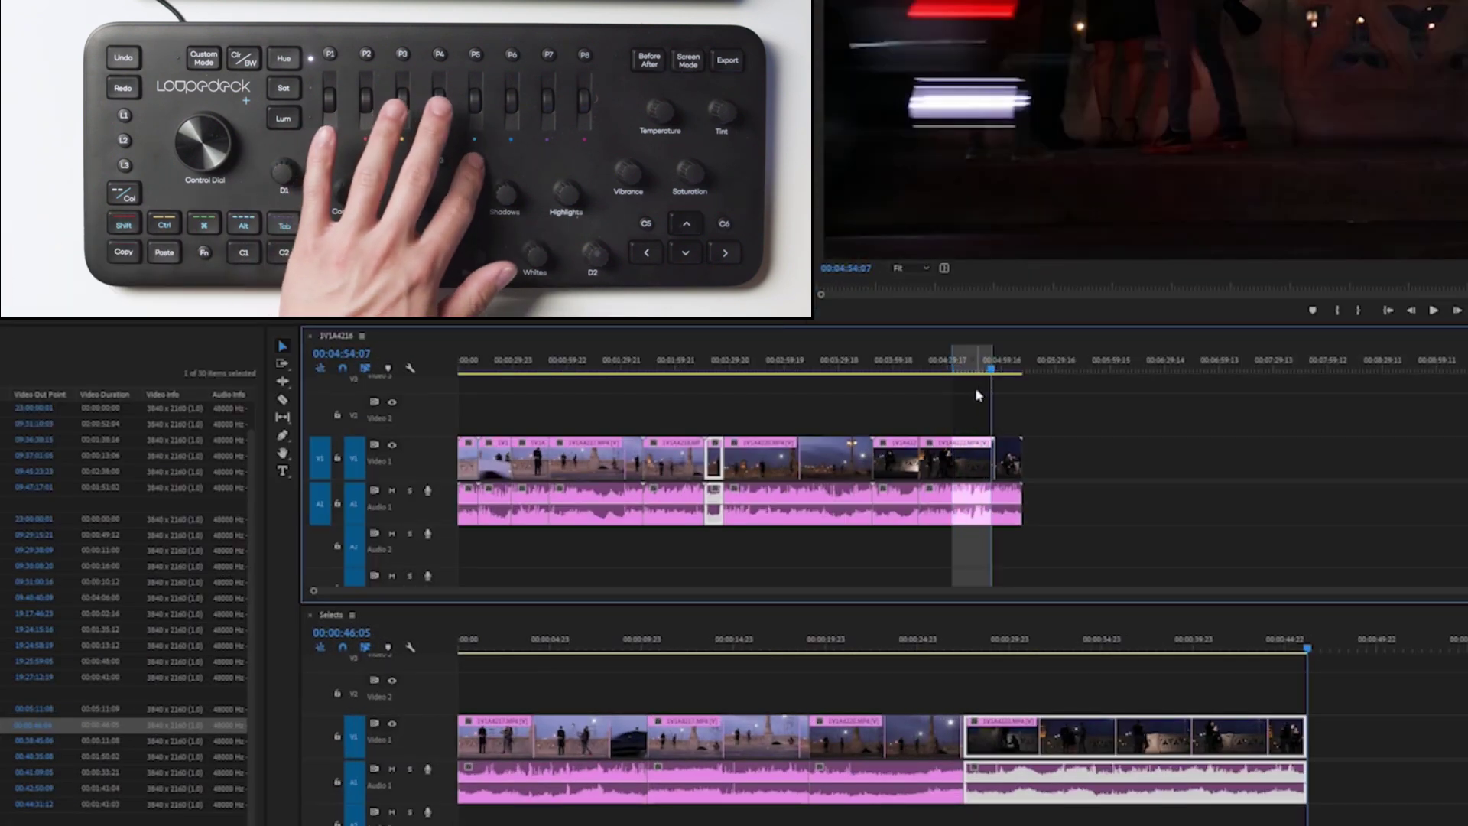
{"action": "key", "text": "shift+3"}
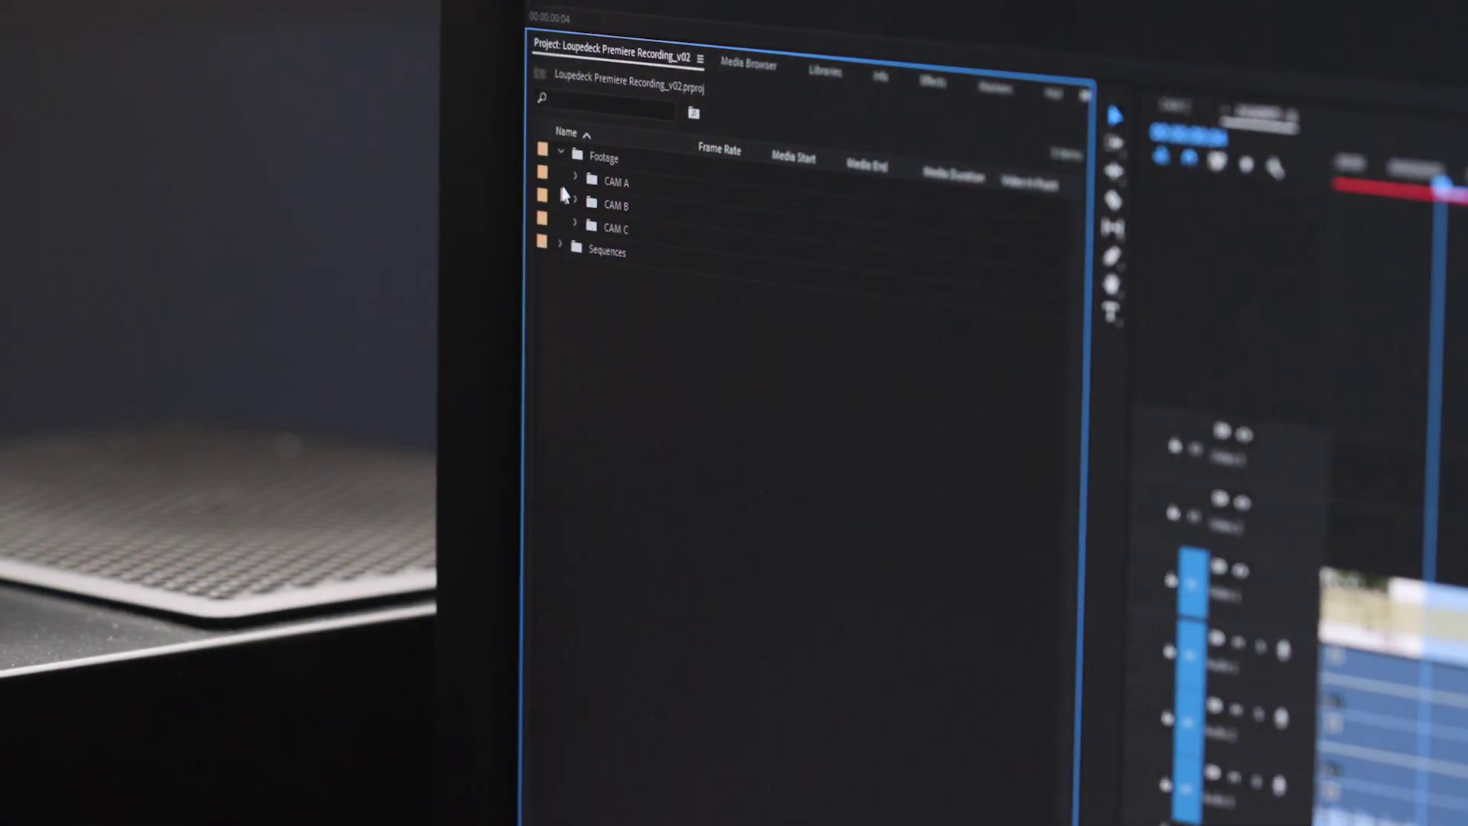
Expand the CAM A and CAM B folders in the Project panel and scroll through their clips
{"action": "left_click", "coordinate": [563, 182]}
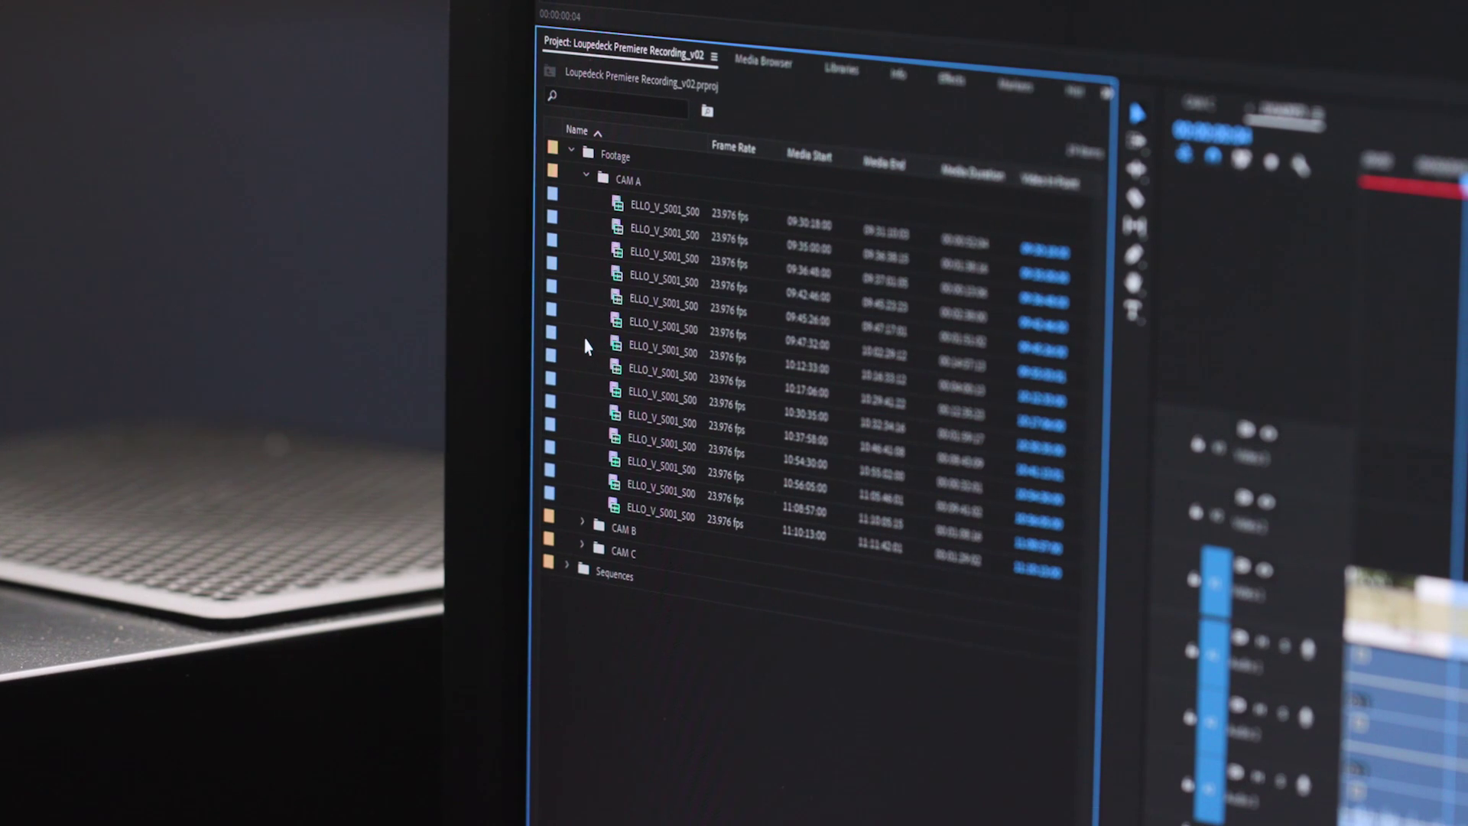
{"action": "left_click", "coordinate": [582, 522]}
{"action": "scroll", "coordinate": [559, 649], "scroll_direction": "down", "scroll_amount": 3}
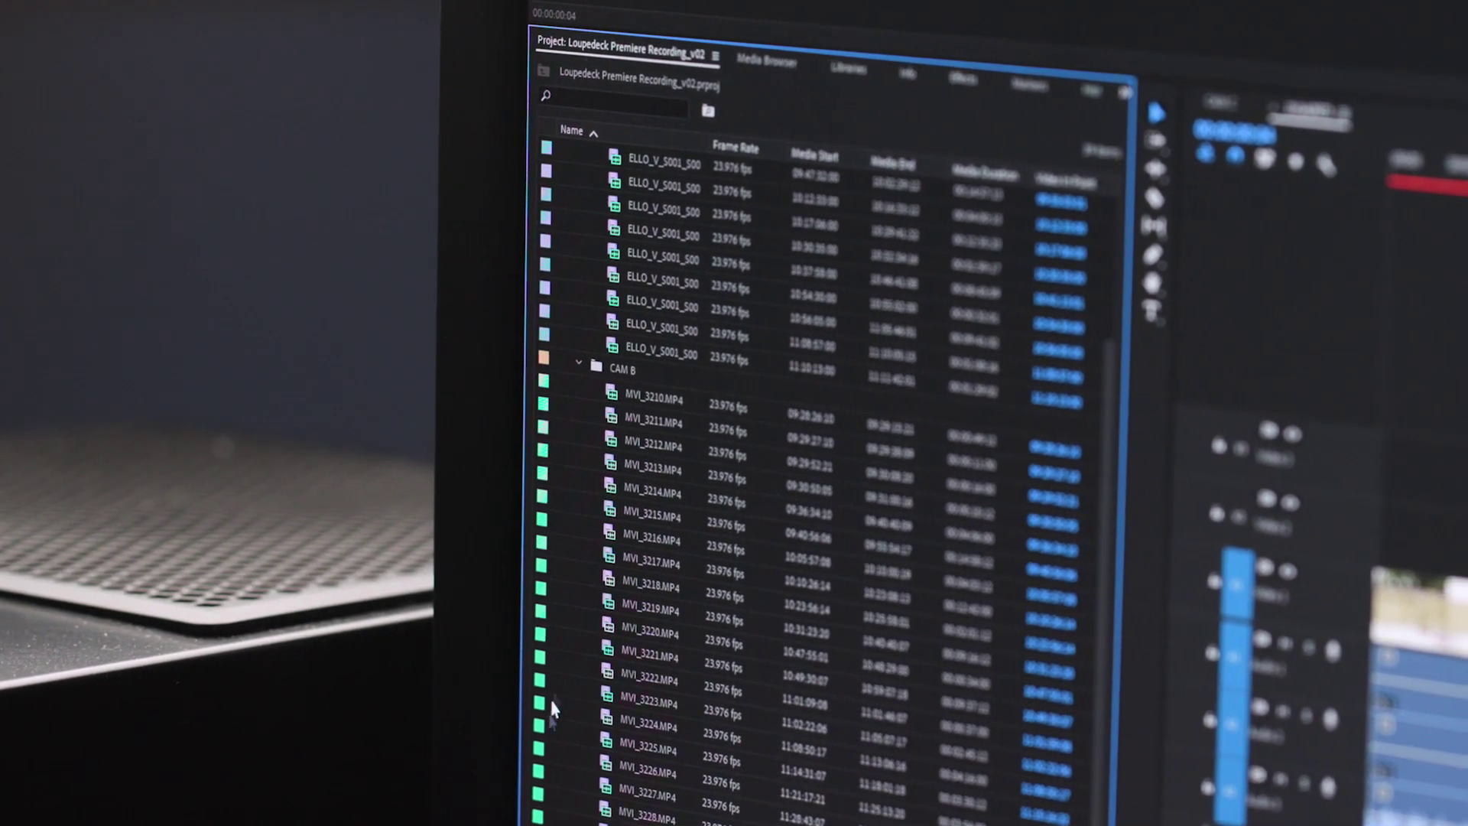
{"action": "scroll", "coordinate": [566, 734], "scroll_direction": "down", "scroll_amount": 4}
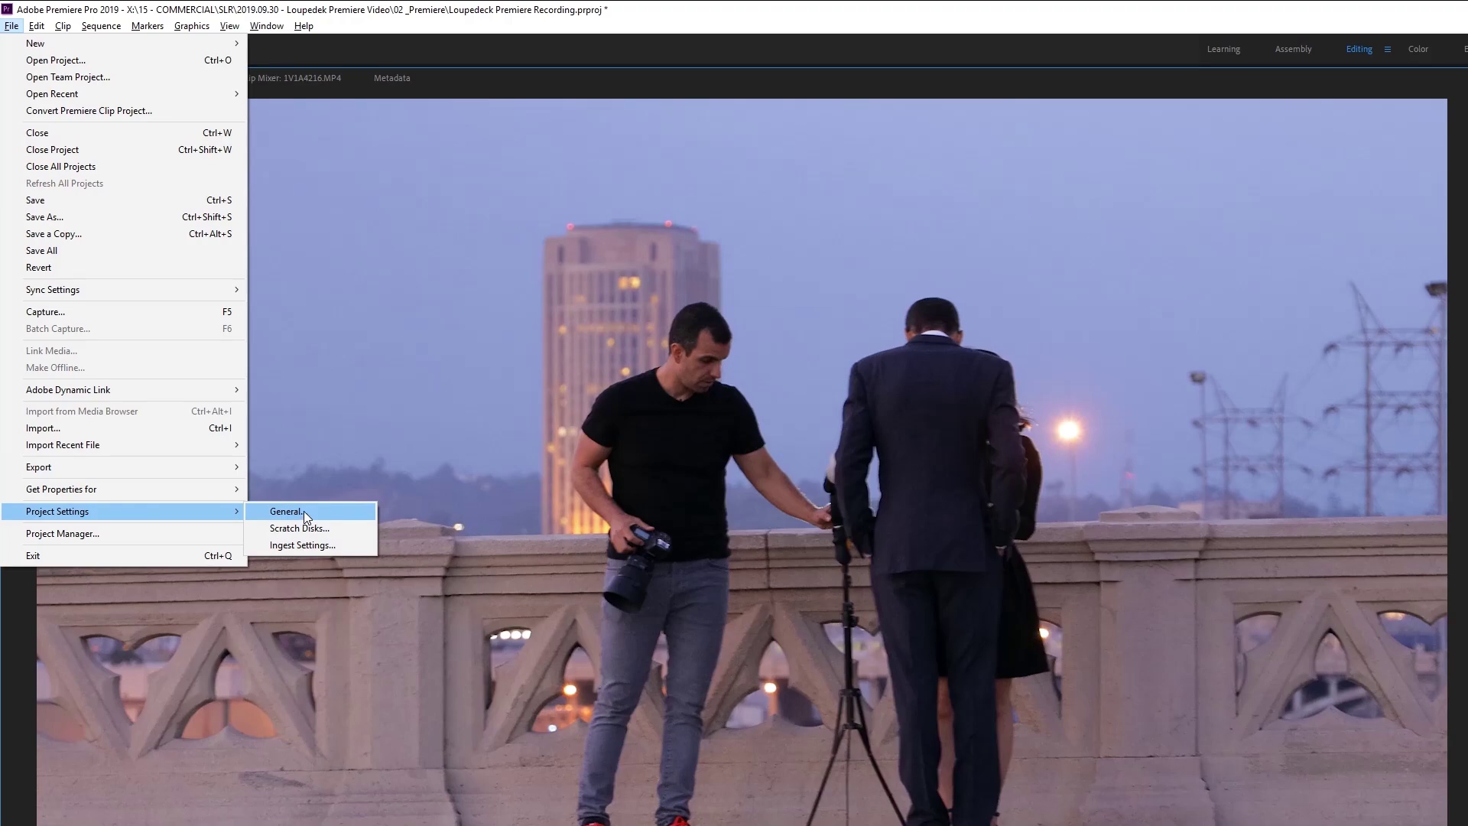
Enable 'Display the project item name and label color for all instances' in General project settings
{"action": "left_click", "coordinate": [302, 514]}
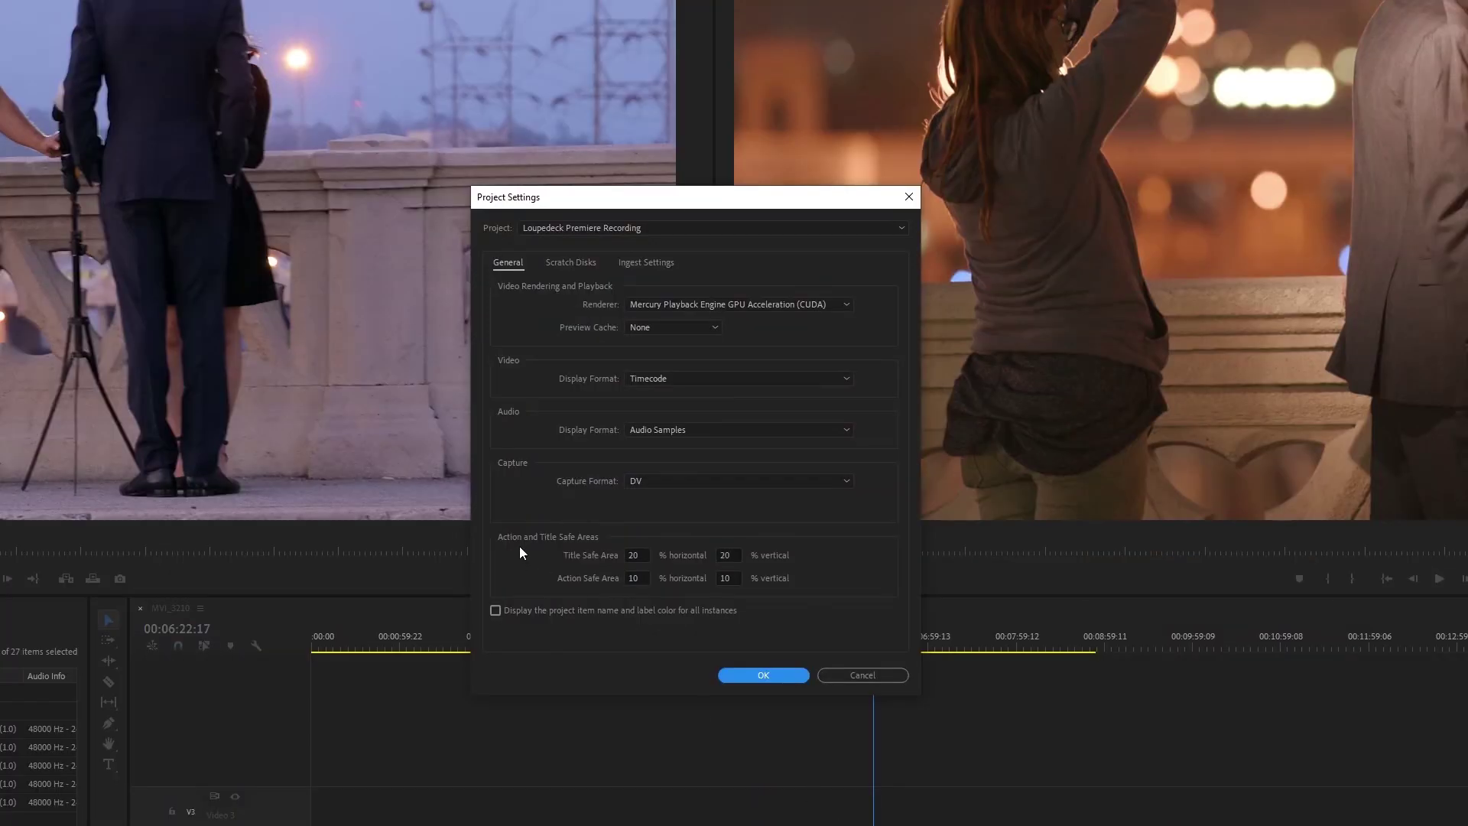
{"action": "left_click", "coordinate": [516, 609]}
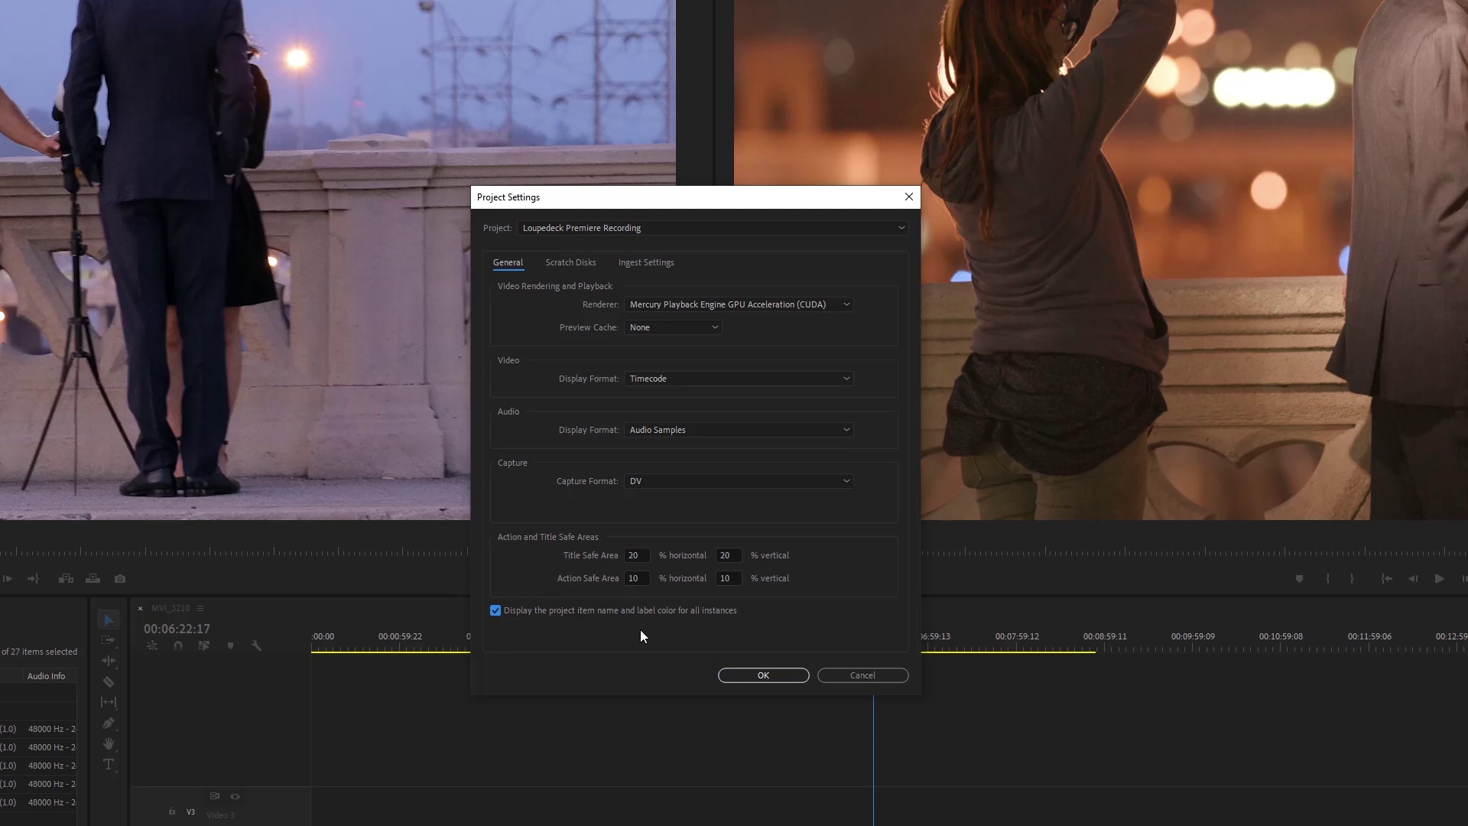
{"action": "left_click", "coordinate": [754, 675]}
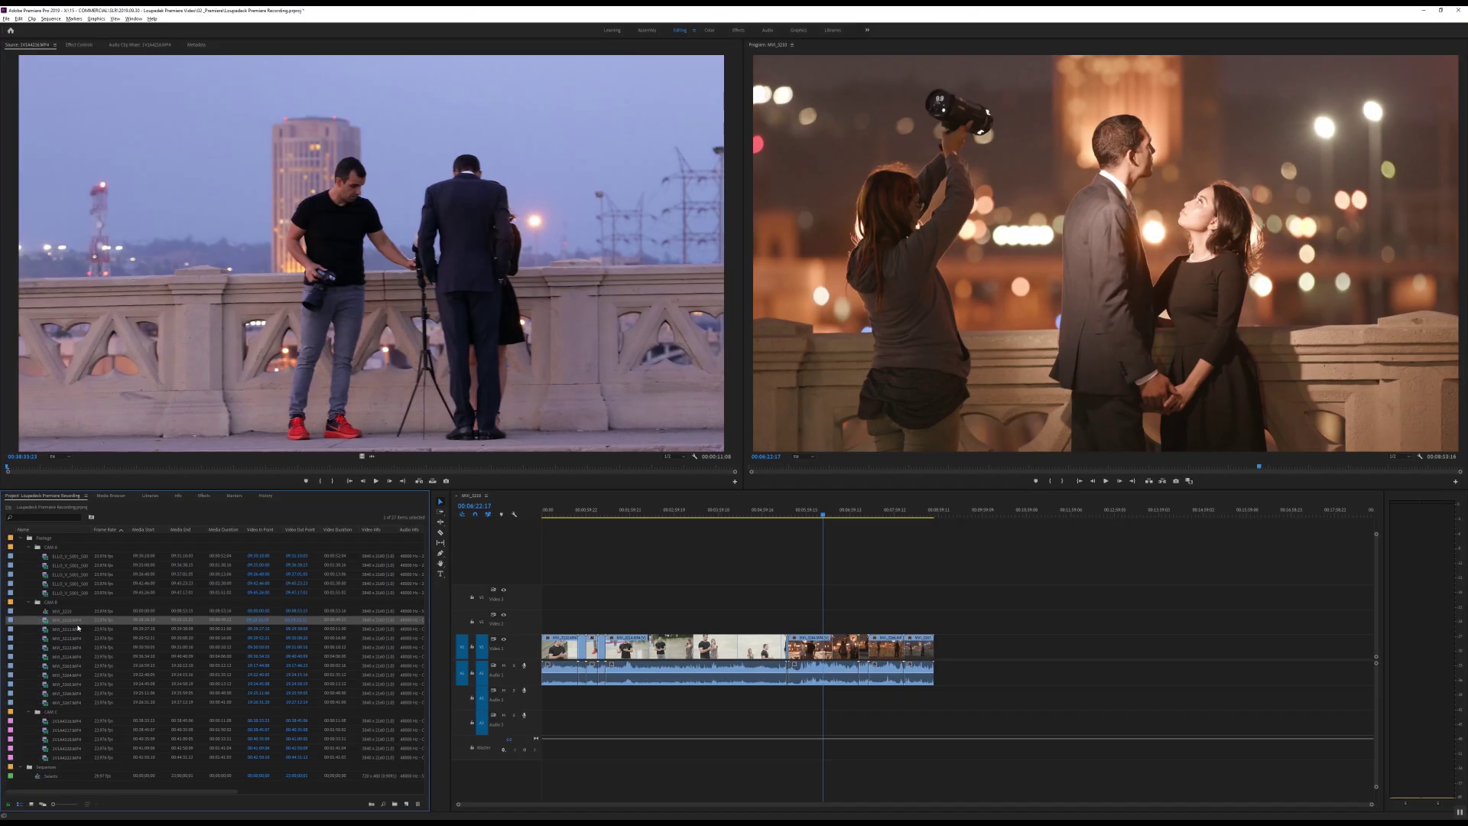
Apply the Caribbean label to clips MVI_3210 through MVI_3267
{"action": "left_click", "coordinate": [80, 701], "text": "shift"}
{"action": "right_click", "coordinate": [76, 696]}
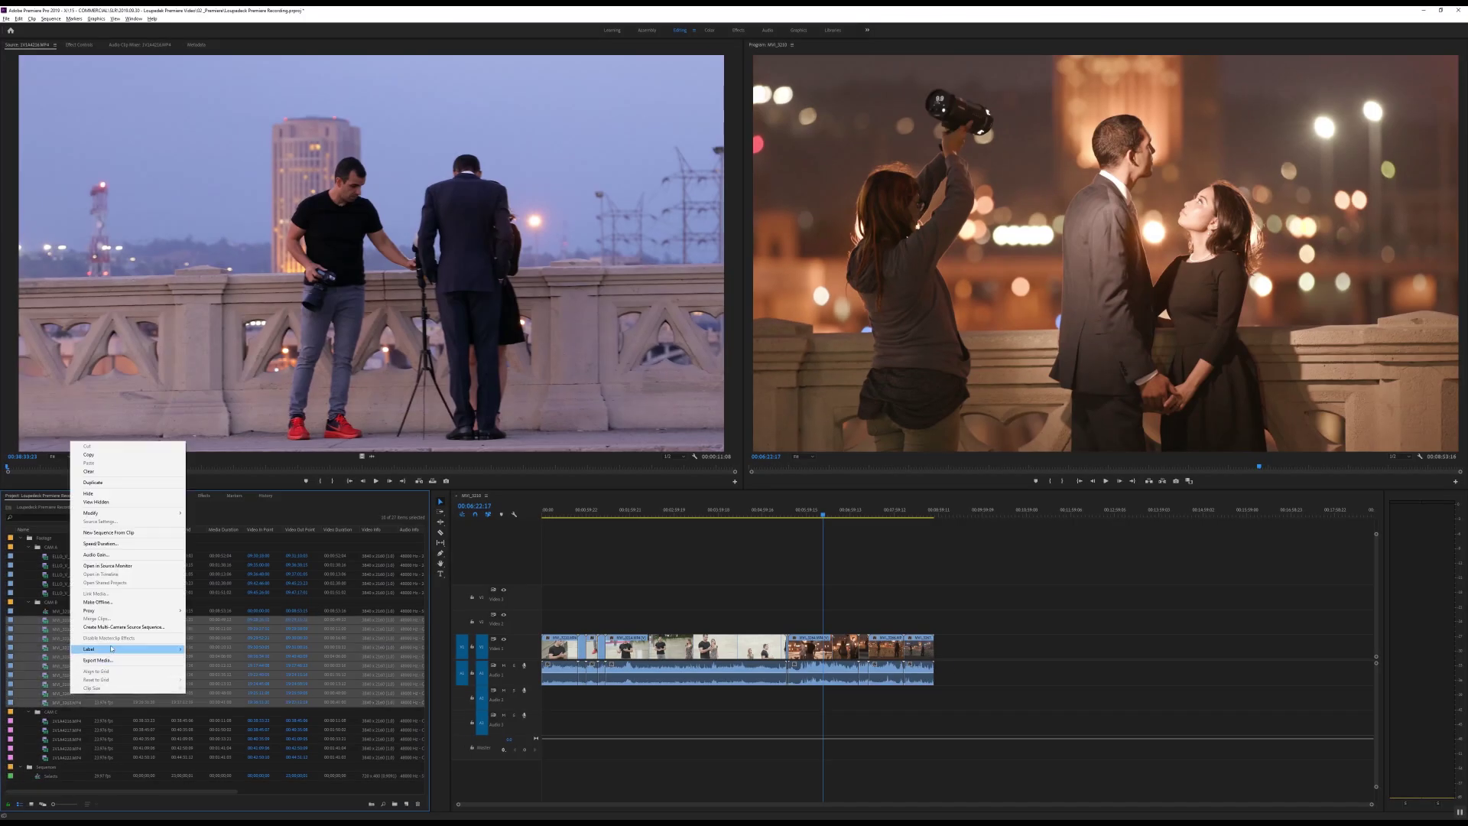
{"action": "left_click", "coordinate": [205, 677]}
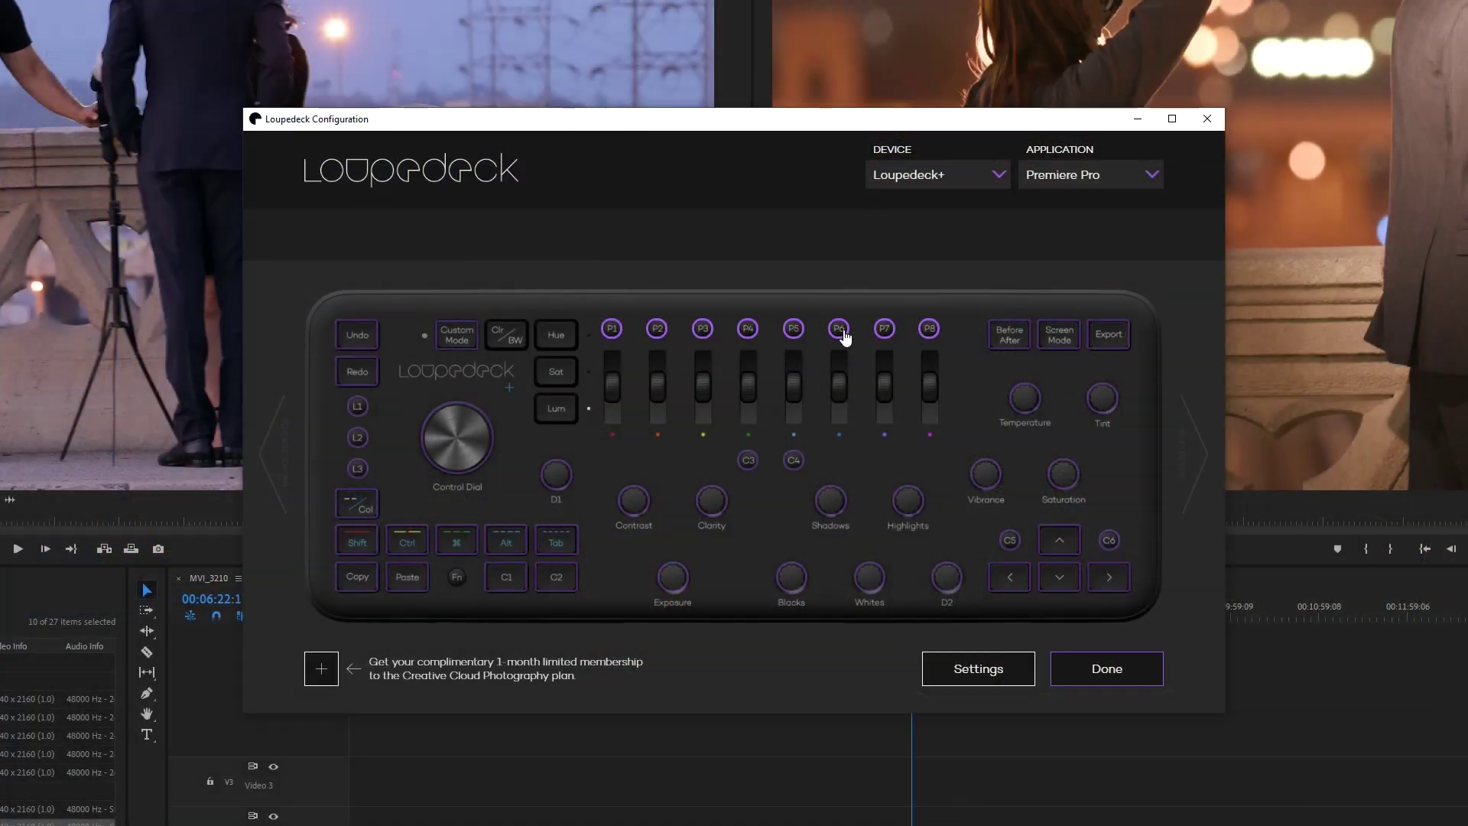
Open the Main layout preset assignments and search the actions for 'iris'
{"action": "left_click", "coordinate": [839, 331]}
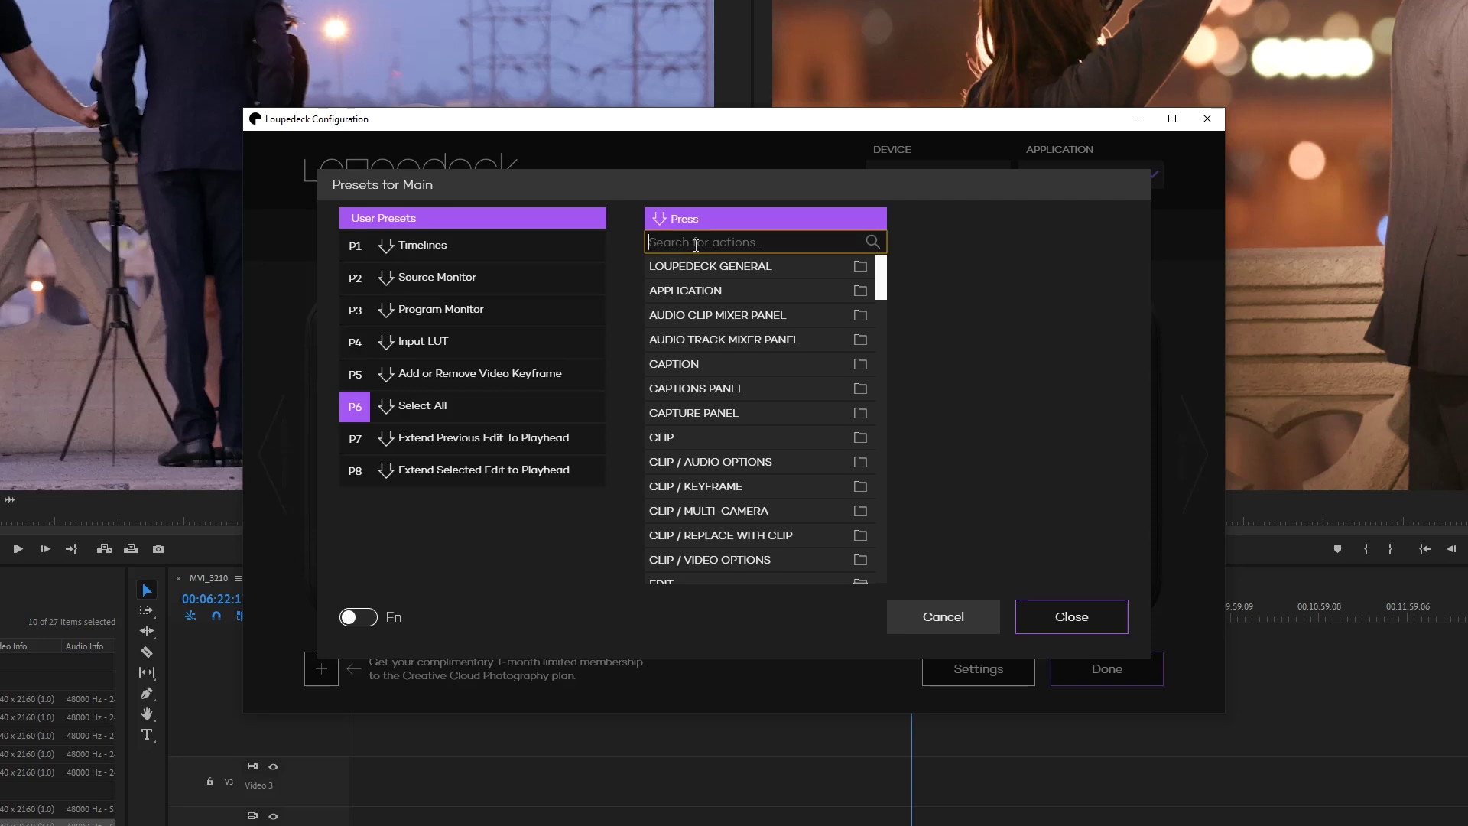
{"action": "type", "text": "iris"}
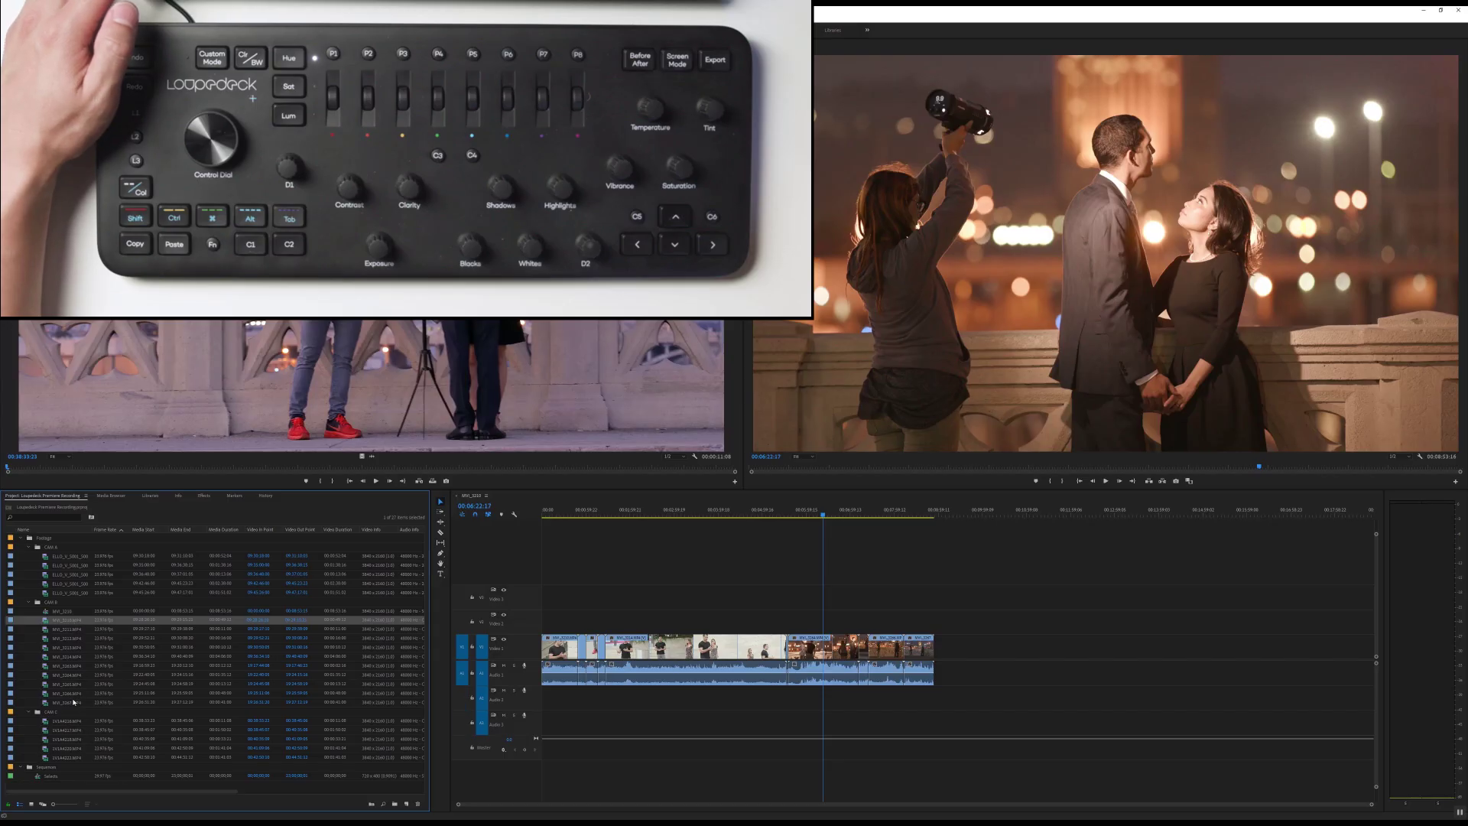
Label the ten CAM B clips green (Ctrl+Alt+3) and the five CAM C clips pink (Ctrl+Alt+1)
{"action": "left_click", "coordinate": [65, 702], "text": "shift"}
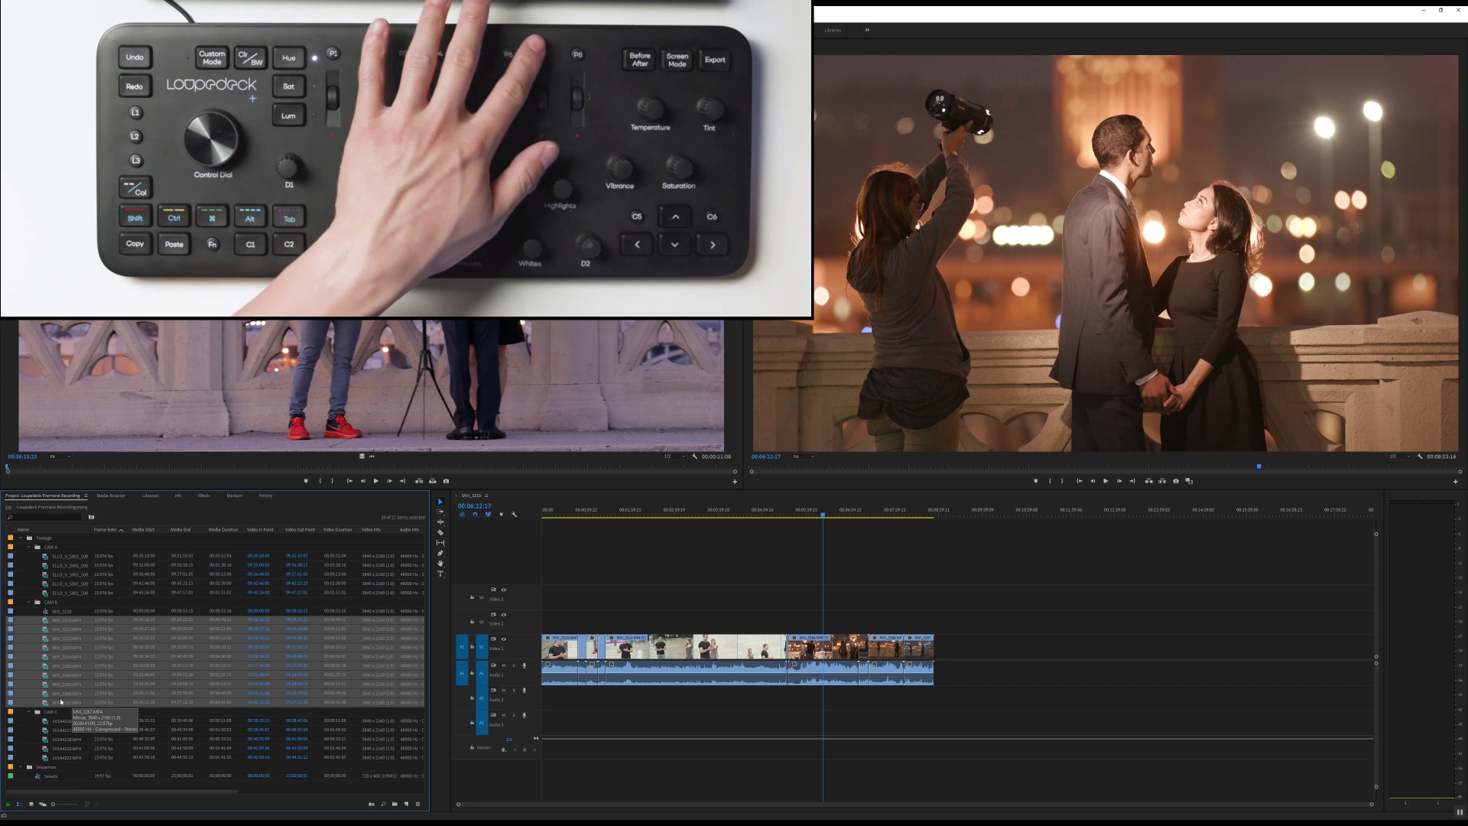
{"action": "key", "text": "ctrl+alt+3"}
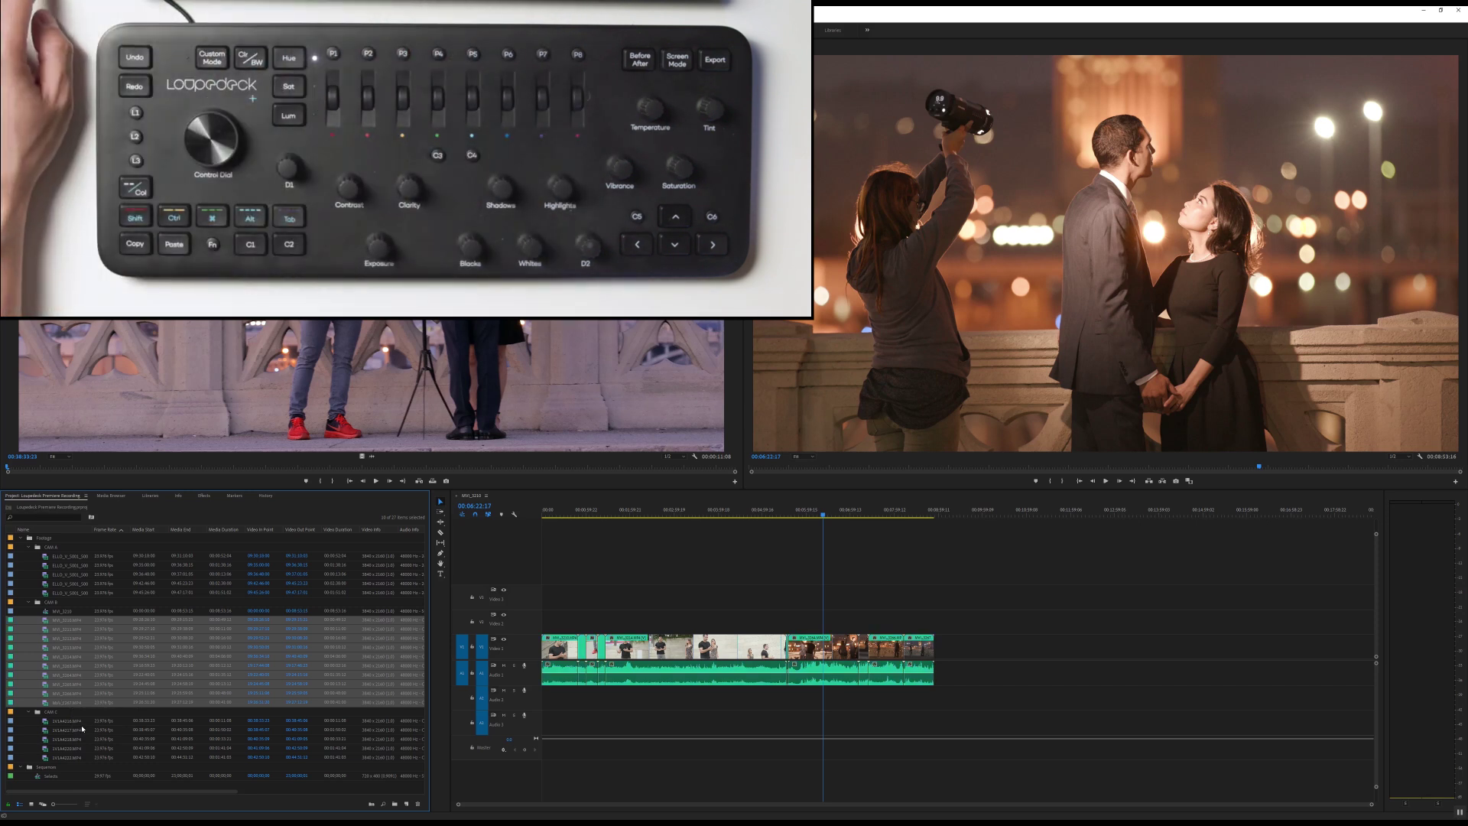
{"action": "left_click", "coordinate": [78, 723]}
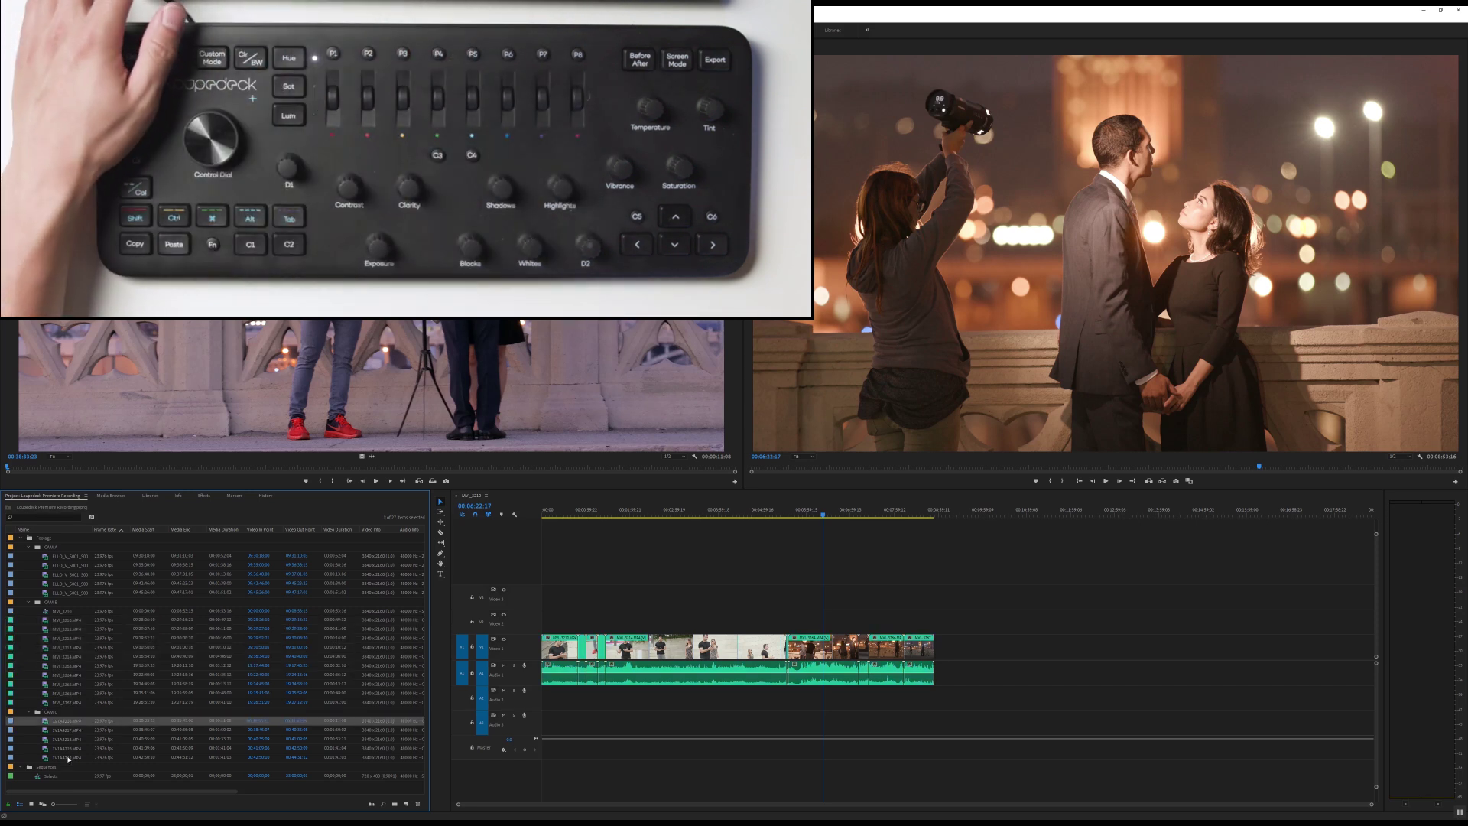
{"action": "left_click", "coordinate": [68, 757], "text": "shift"}
{"action": "key", "text": "ctrl+alt+1"}
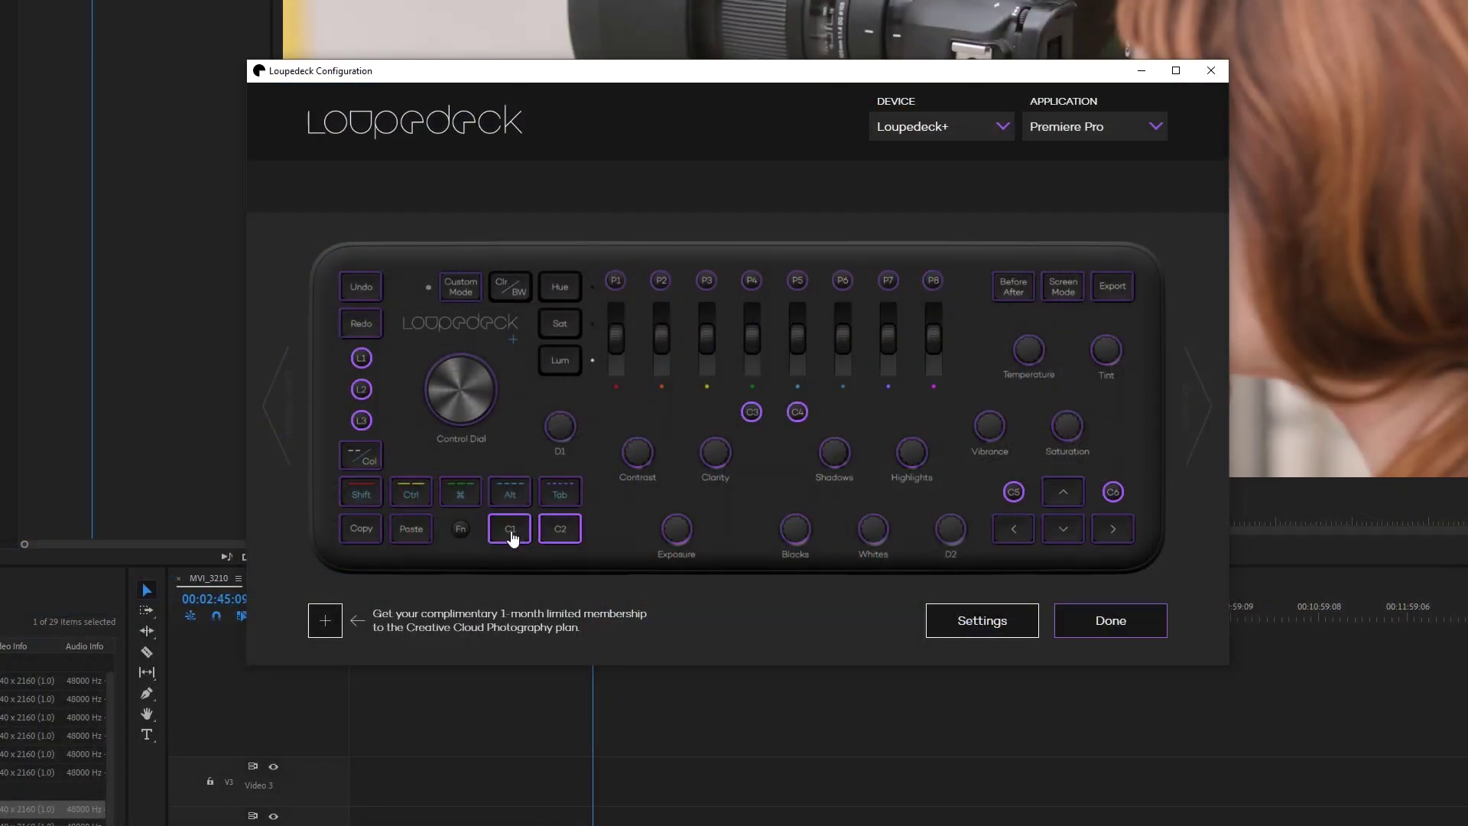
Open the C1 button's custom assignments and scroll through the list of available actions
{"action": "left_click", "coordinate": [510, 531]}
{"action": "left_click_drag", "start_coordinate": [887, 224], "coordinate": [893, 311]}
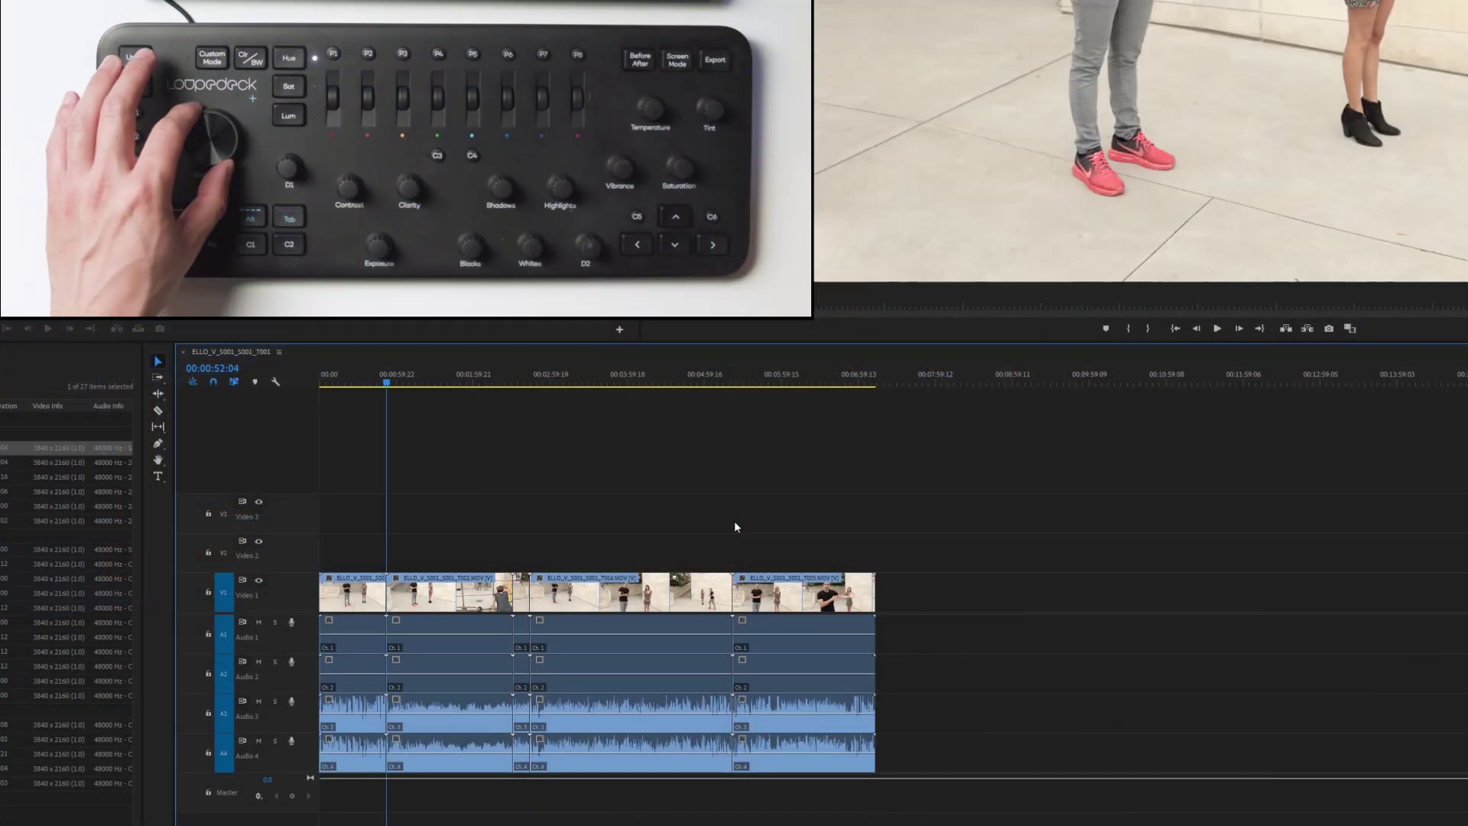
Zoom the ELLO_V timeline in with the = key until only a few seconds are visible
{"action": "key", "text": "="}
{"action": "key", "text": "="}
{"action": "key", "text": "="}
{"action": "key", "text": "="}
{"action": "key", "text": "="}
{"action": "key", "text": "="}
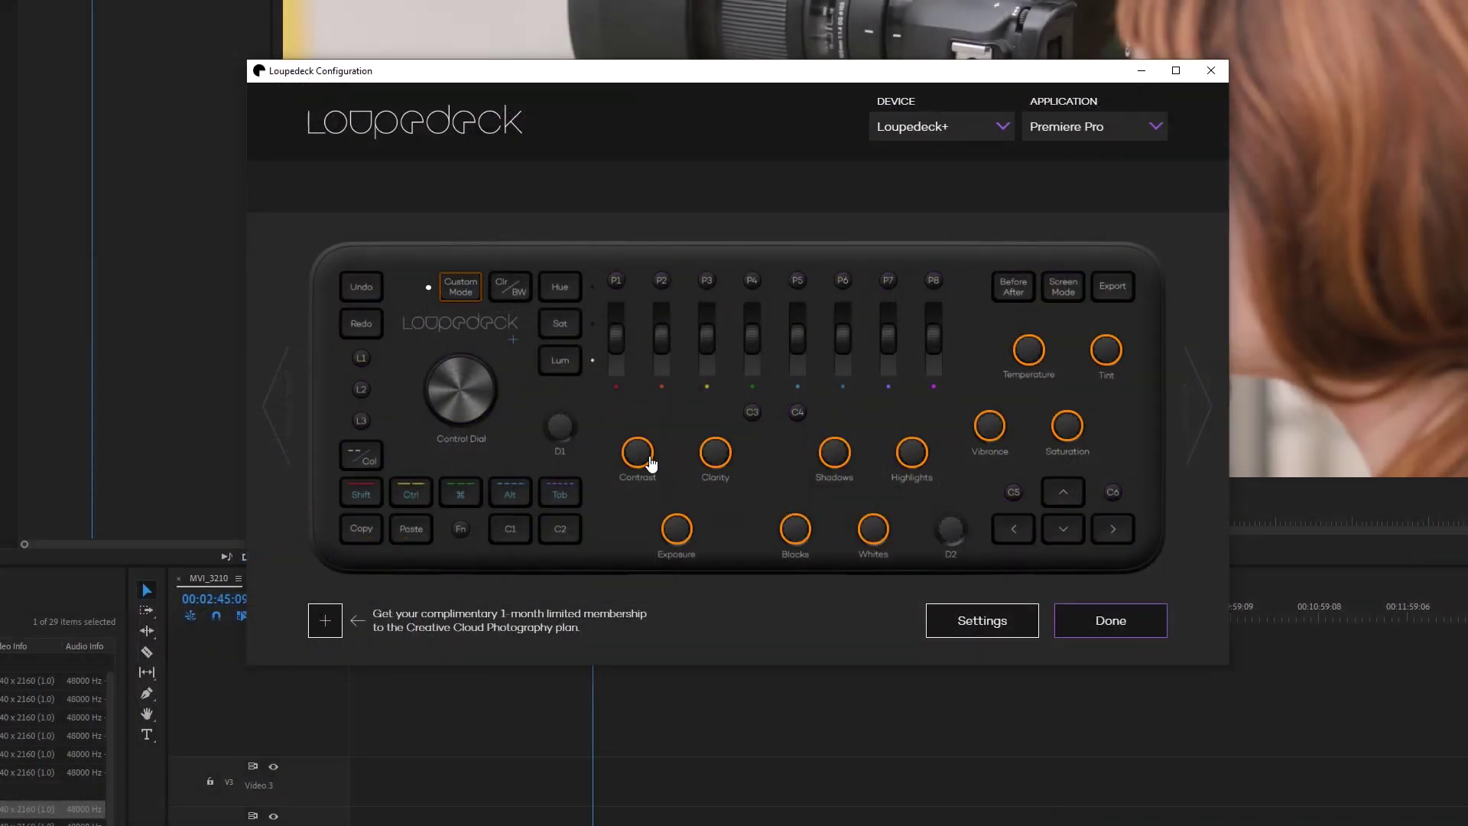
Show the Contrast knob's custom-mode assignment, Select Next/Previous Keyframe
{"action": "left_click", "coordinate": [651, 463]}
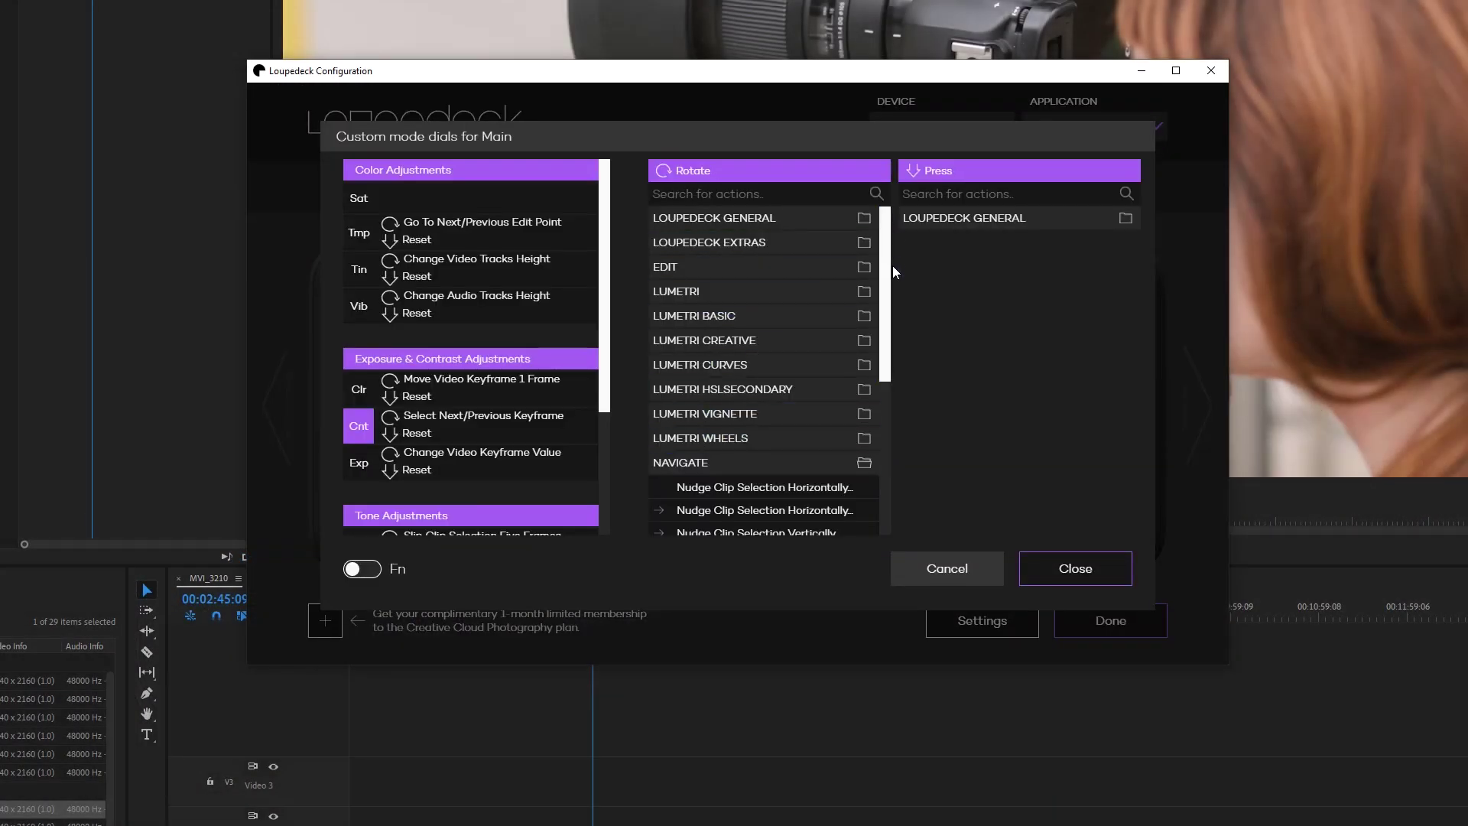